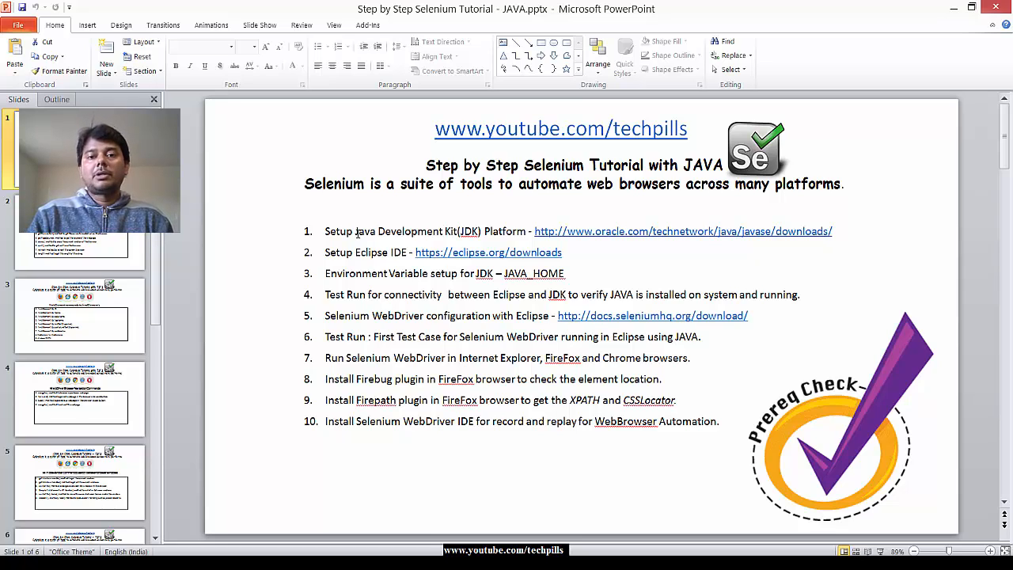
Step: Select the oracle.com Java downloads link in item 1 of the slide and copy it
click(842, 234)
mouse_move(806, 232)
mouse_down()
mouse_move(536, 231)
mouse_move(833, 231)
mouse_up()
Step: Paste the copied Oracle Java downloads URL into a new tab's address bar and load it
click(535, 231)
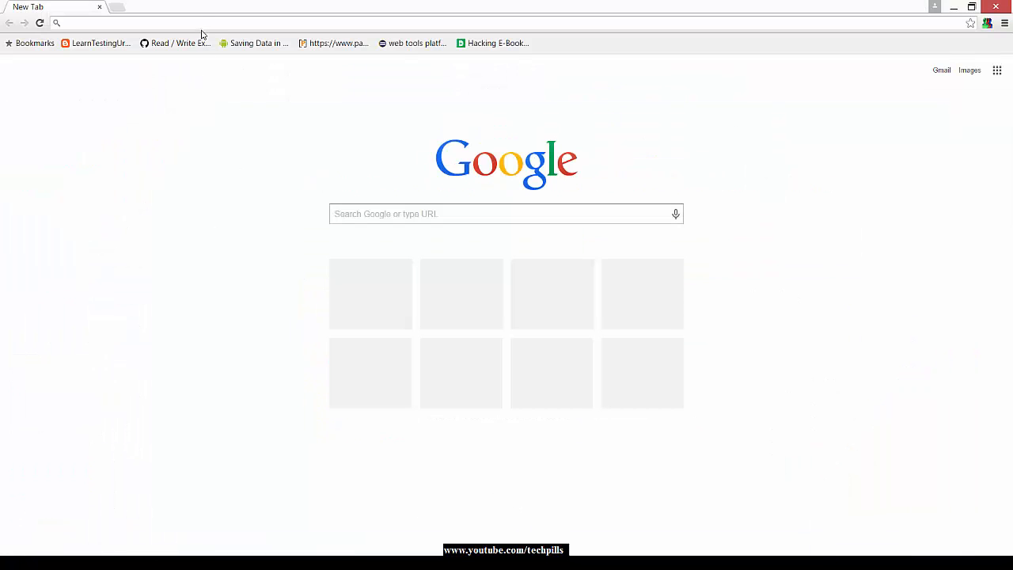
click(218, 25)
text(http://www.oracle.com/technetwork/java/javase/downloads)
key(Return)
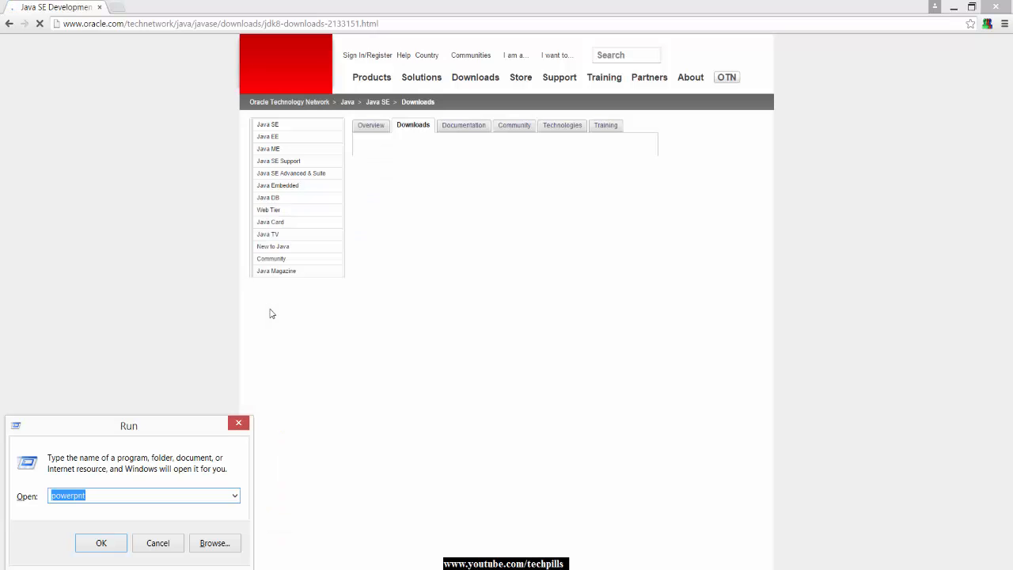
text(cmd)
Step: Launch cmd from Run and execute java to show its usage help
key(Return)
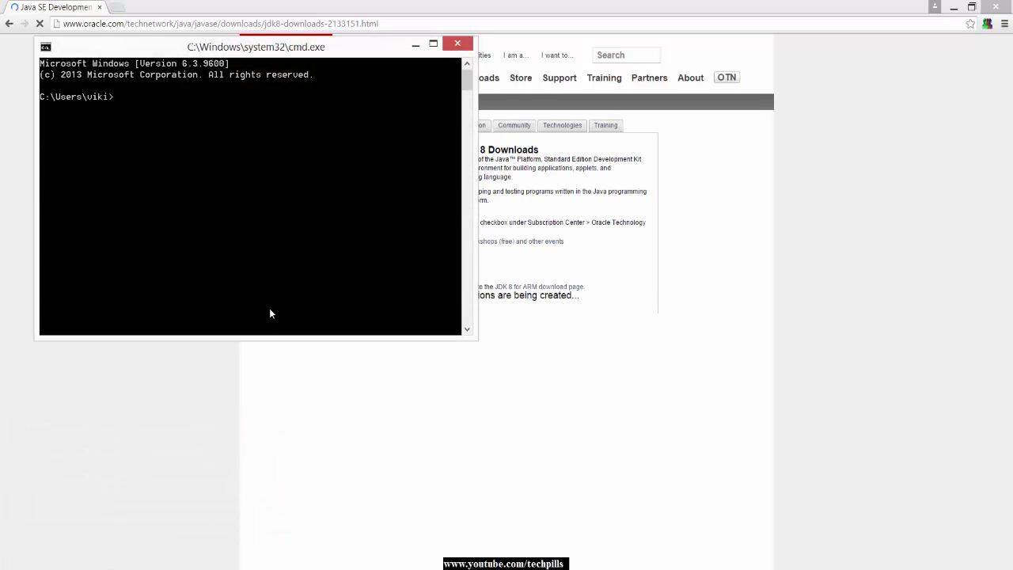
text(java)
key(Return)
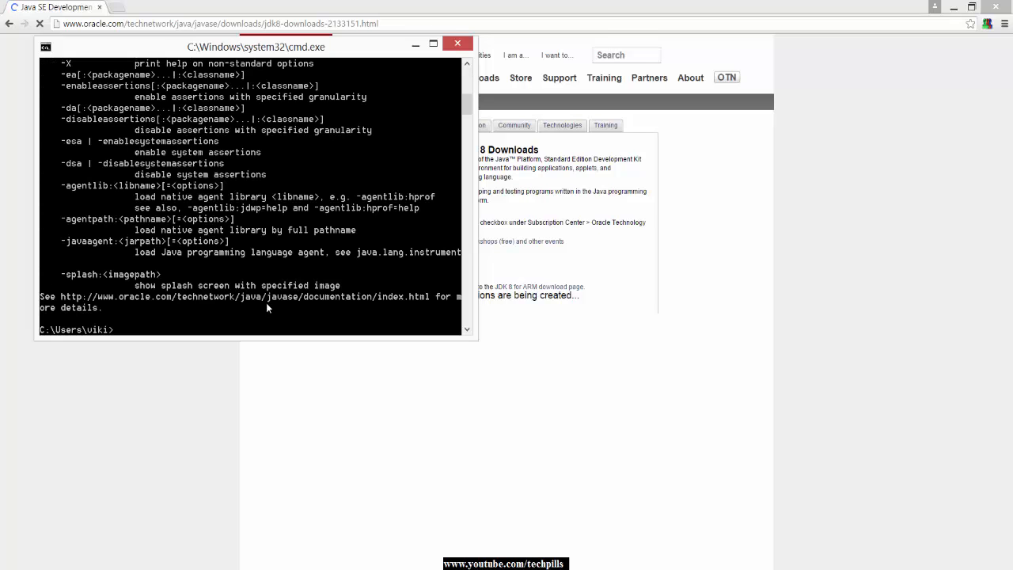
scroll(269, 309, up, 2)
scroll(269, 293, up, 4)
scroll(270, 281, up, 4)
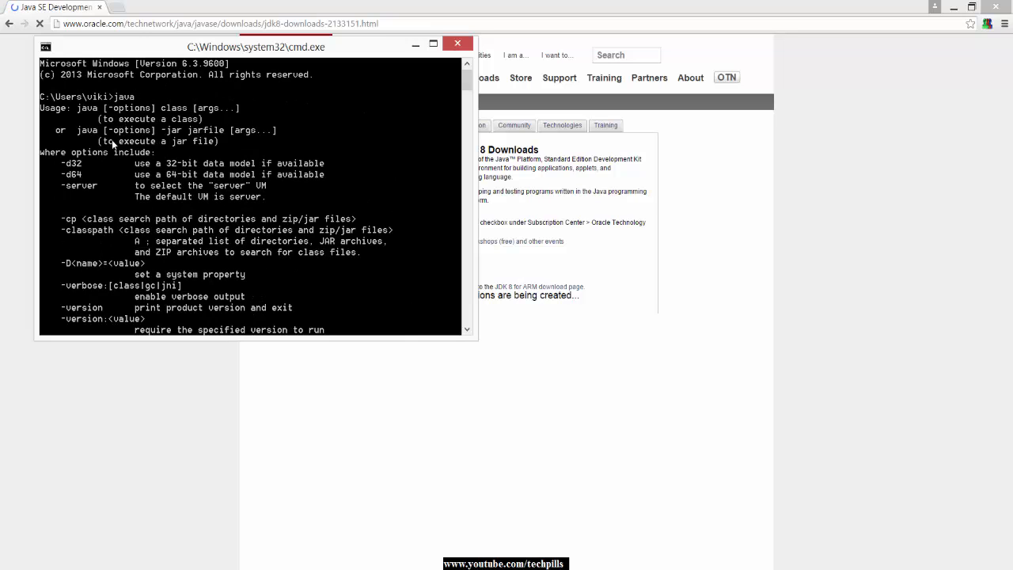
scroll(176, 167, down, 4)
scroll(199, 211, down, 7)
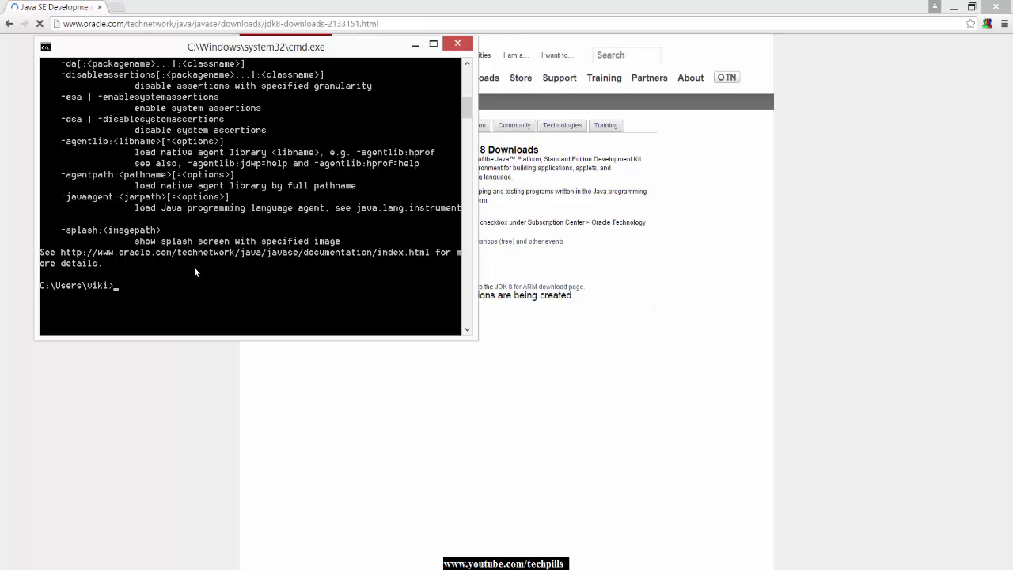
text(cd..)
Step: Move up to C:\, enter Program Files, list it and find no Java folder there, then return to root
key(Return)
text(cd..)
key(Return)
text(cd prgo)
key(Return)
text(cd "Program Files")
key(Return)
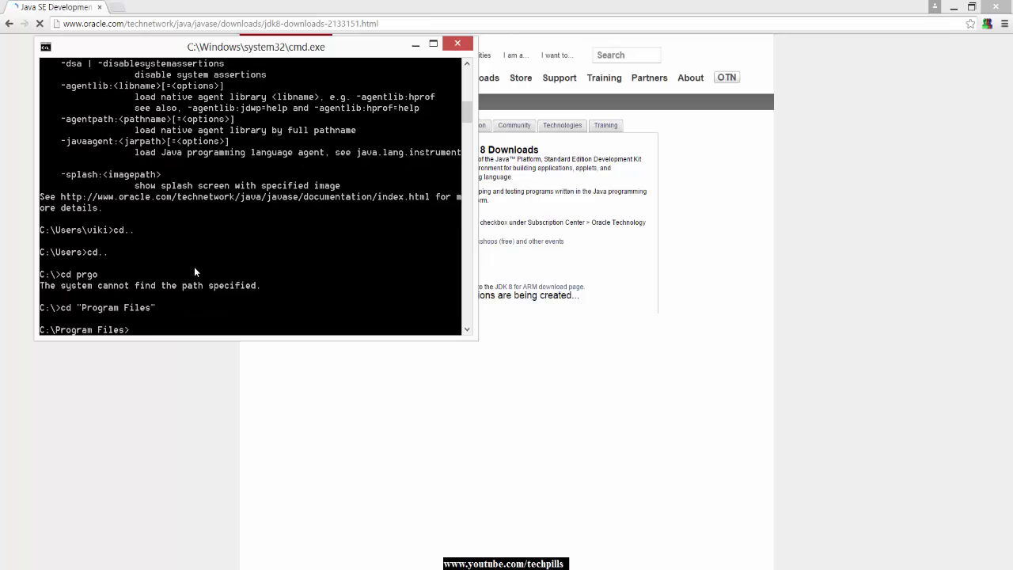
text(dir)
key(Return)
text(cd jvava)
key(Return)
text(dir)
key(Return)
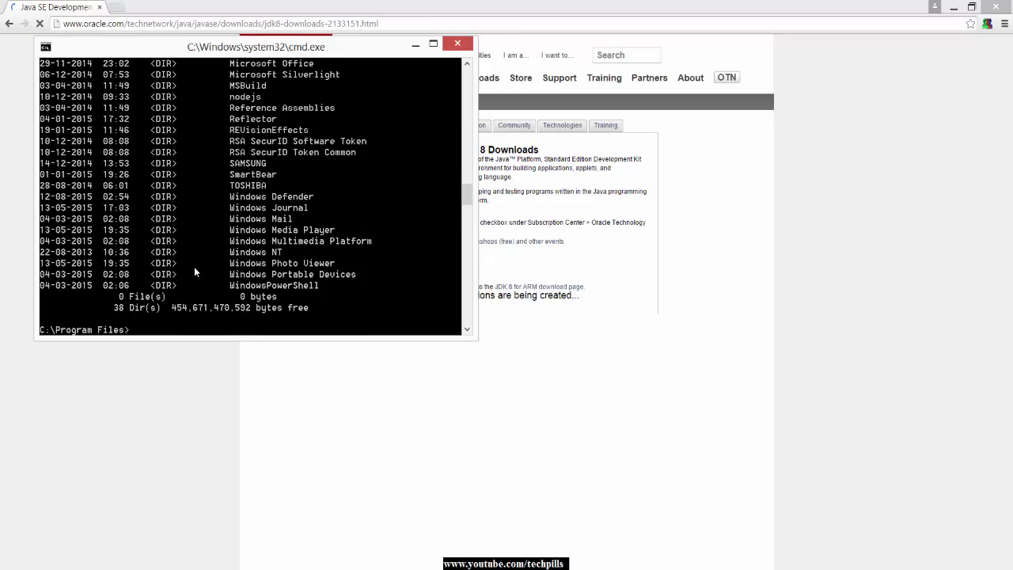
text(cd..)
key(Return)
text(cd)
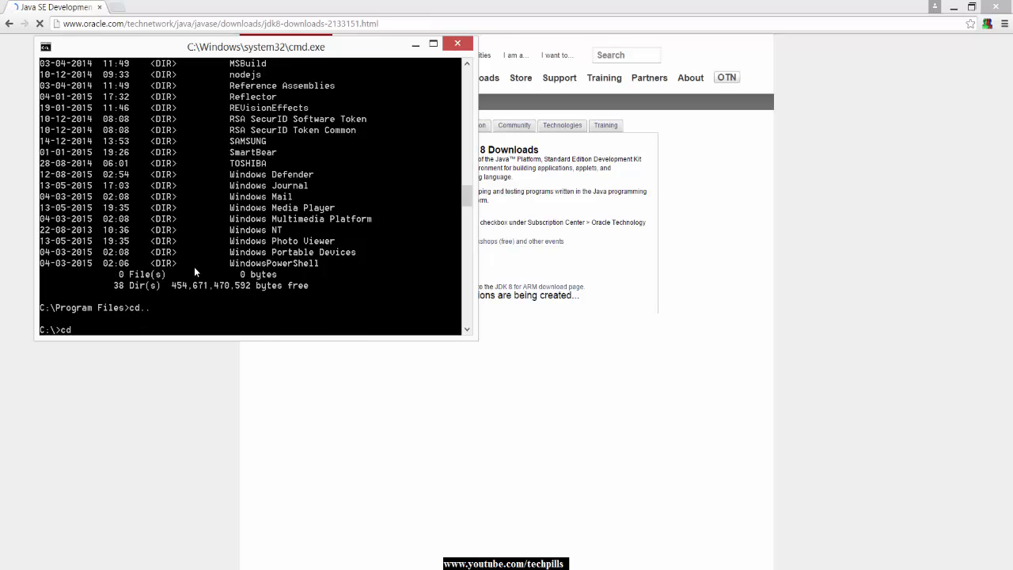
text( "Pro)
Step: Enter Program Files (x86)\Java via Tab completion and list its contents, running java once more
key(Tab)
key(Tab)
key(Return)
text(dir)
key(Return)
text(cd)
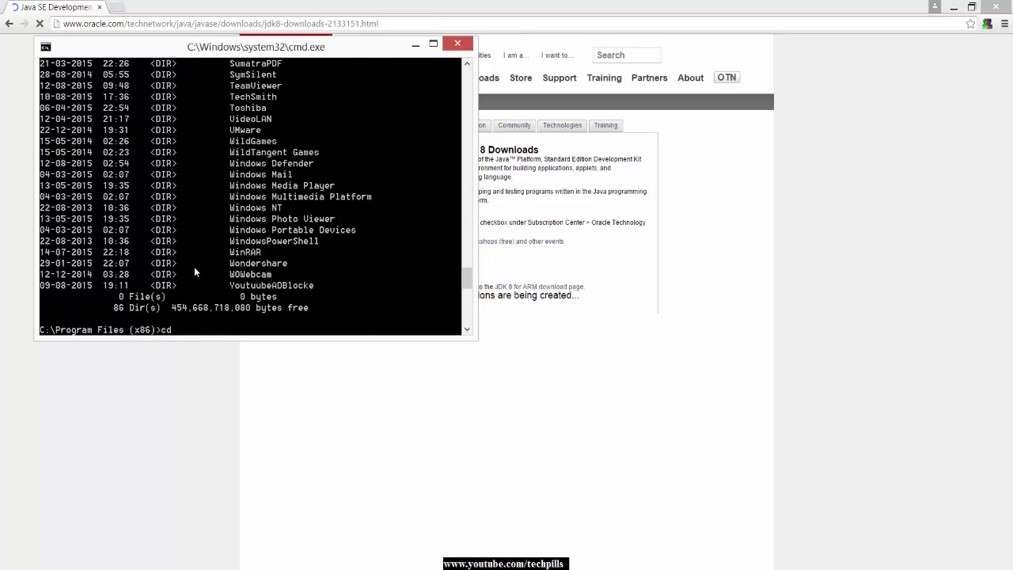
text( java)
key(Return)
text(dir)
key(Return)
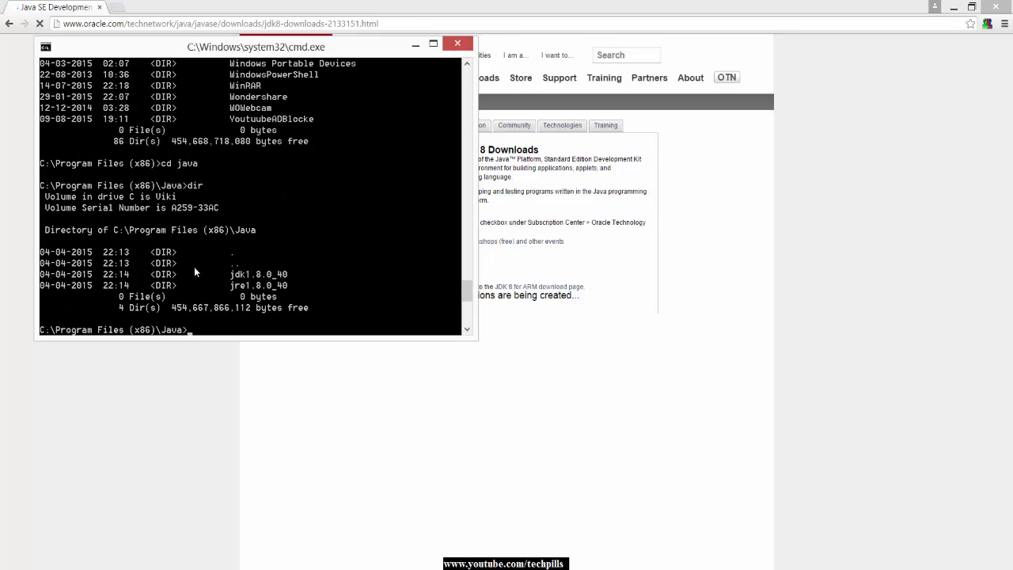
text(java)
key(Return)
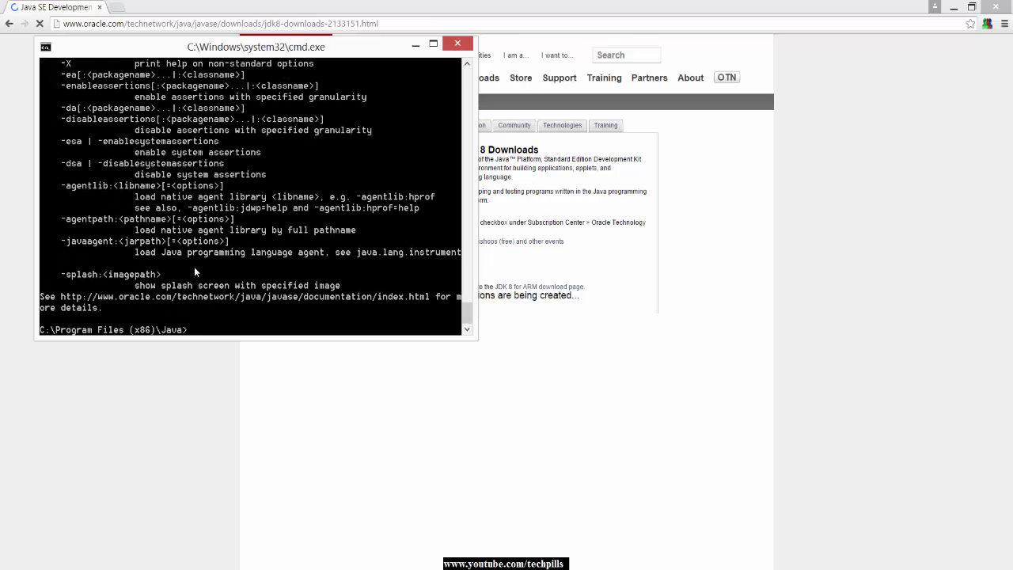
text(dir)
key(Return)
text(cd jdk)
Step: Enter the jdk1.8.0_40 folder with Tab completion and list bin, jre and lib
key(Return)
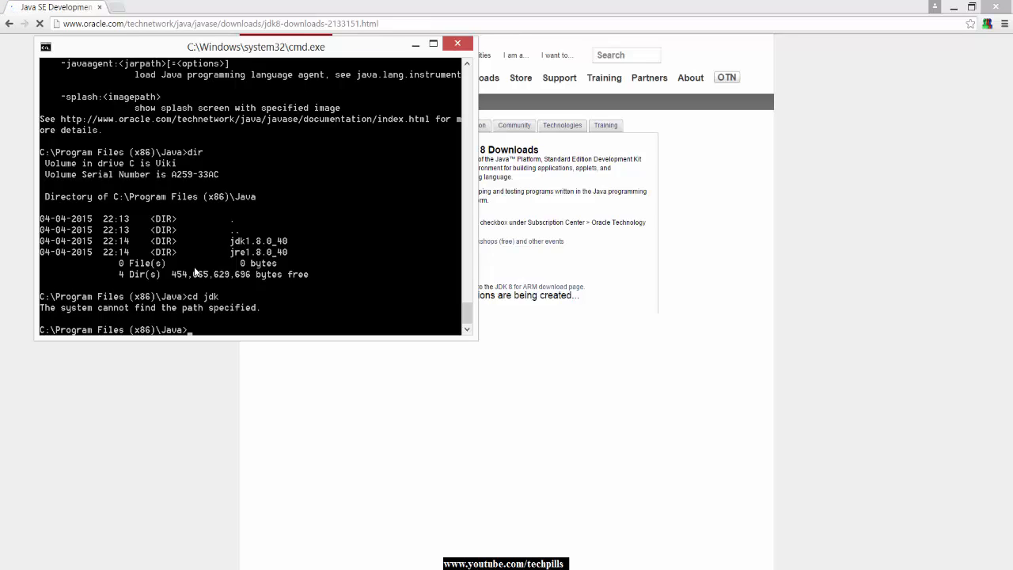
text(cd)
text( jdk)
key(Tab)
key(Return)
text(dir)
key(Return)
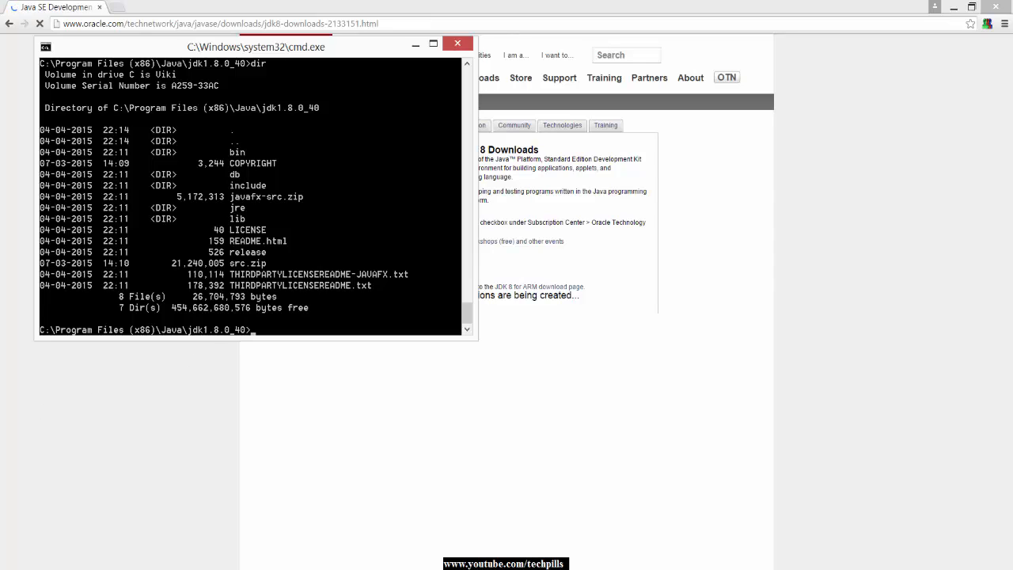
Step: Reach System Properties' Advanced tab via Win+X > System and show the Environment Variables list
key(super+x)
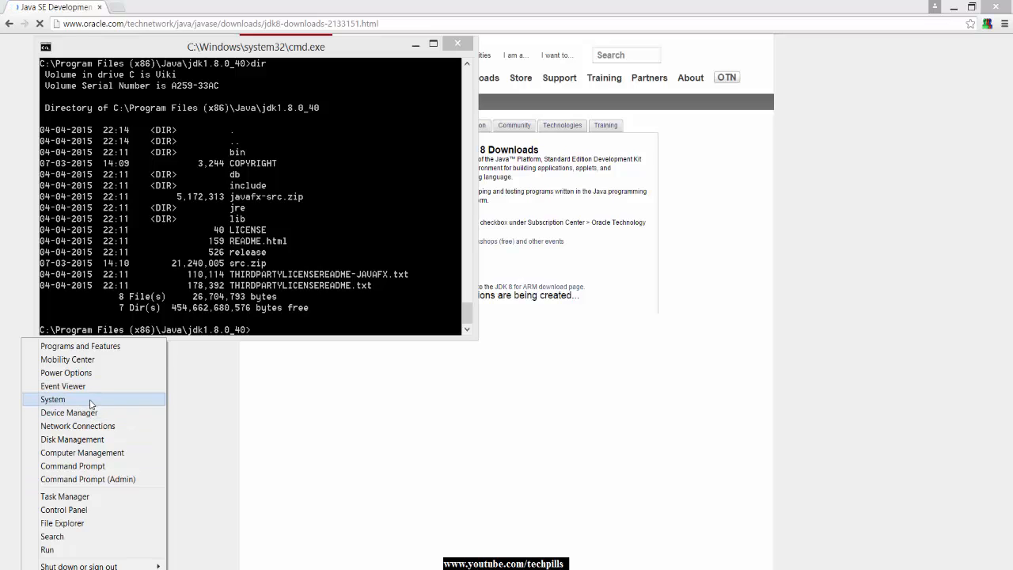
click(90, 401)
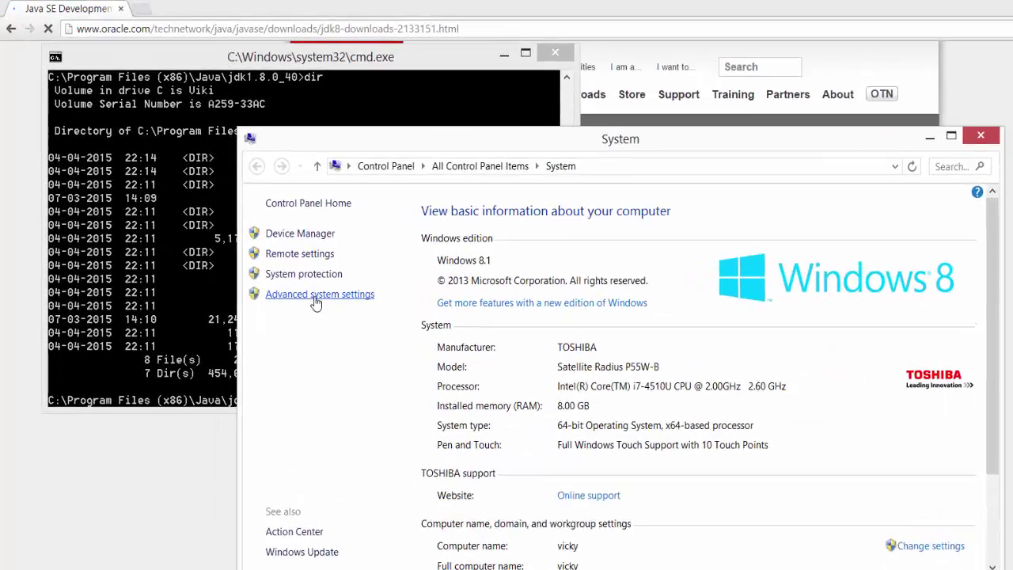
click(314, 299)
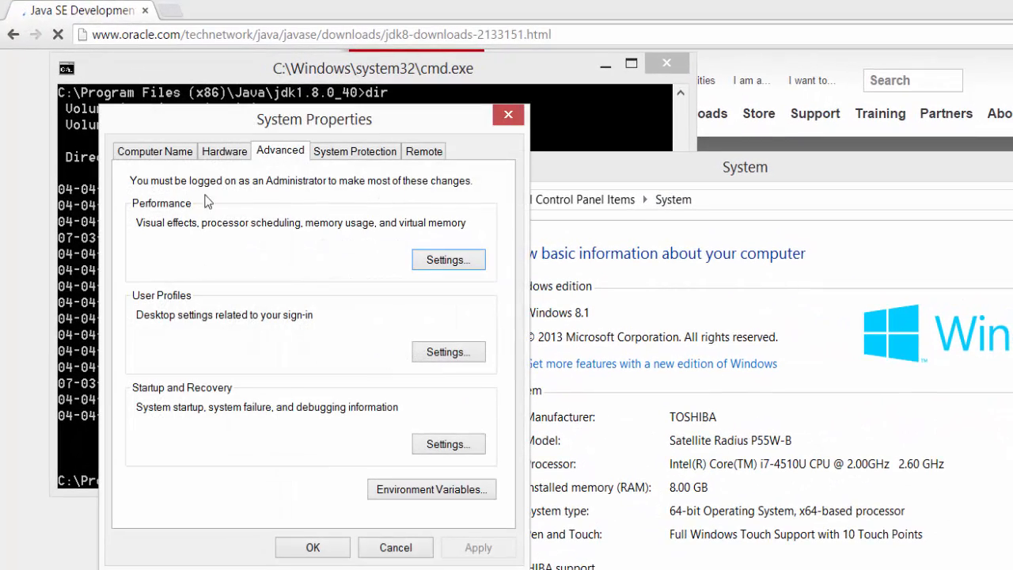
click(226, 152)
click(281, 152)
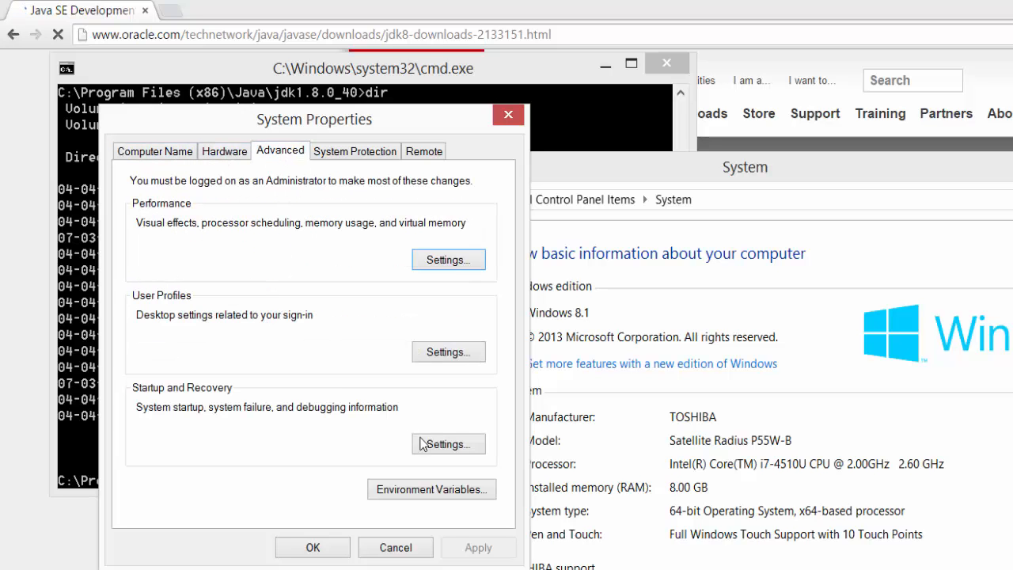
click(422, 494)
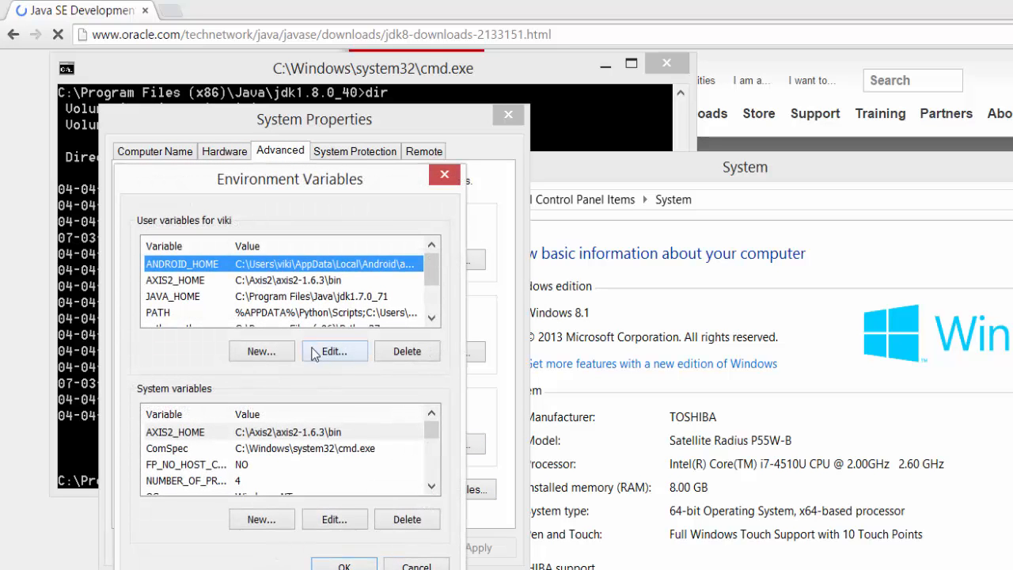
Step: Edit the JAVA_HOME user variable and select parts of its C:\Program Files\Java\jdk1.7.0_71 value
click(255, 298)
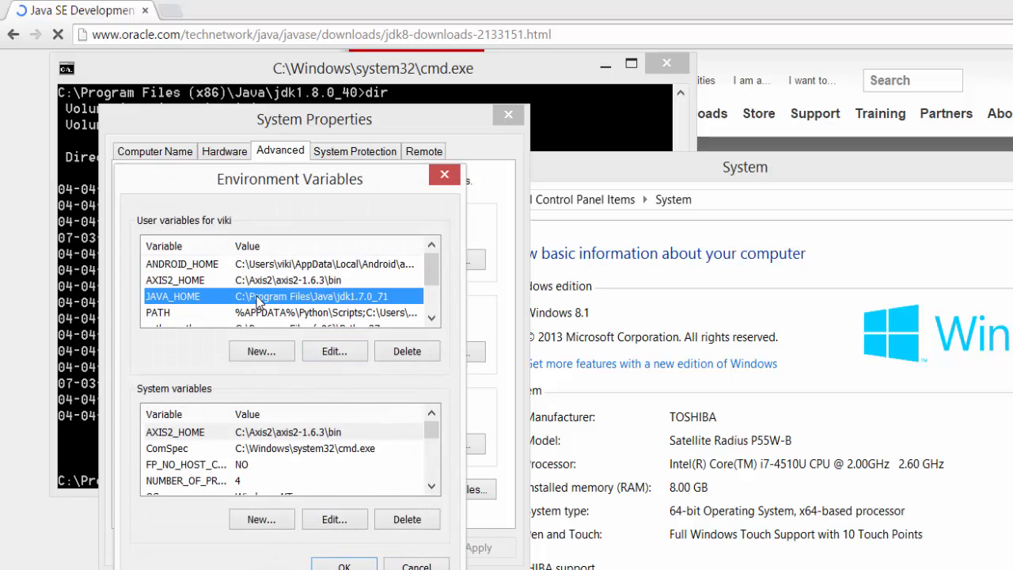
double_click(258, 296)
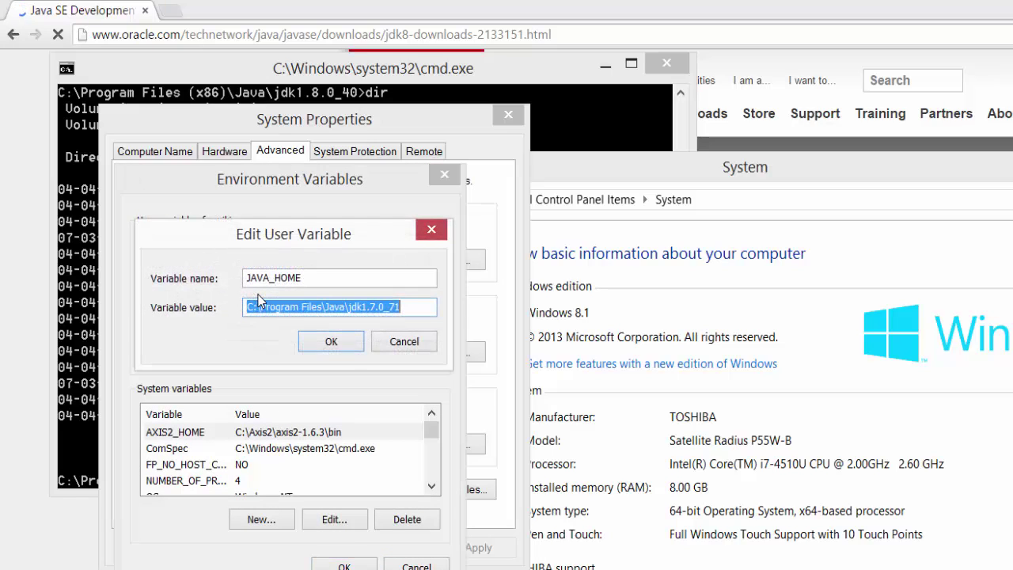
click(405, 308)
drag(405, 307, 245, 309)
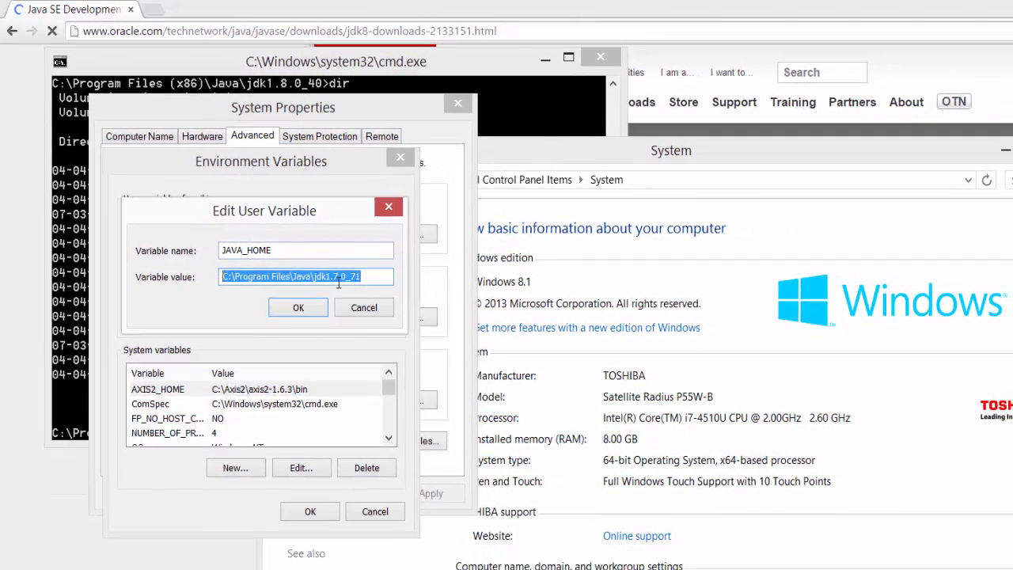
click(338, 281)
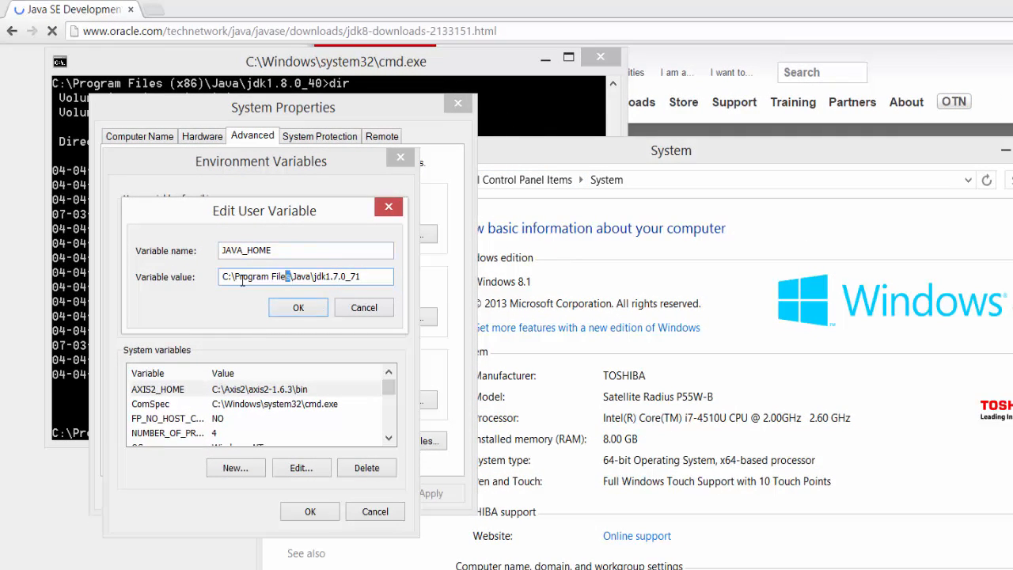
drag(291, 277, 151, 287)
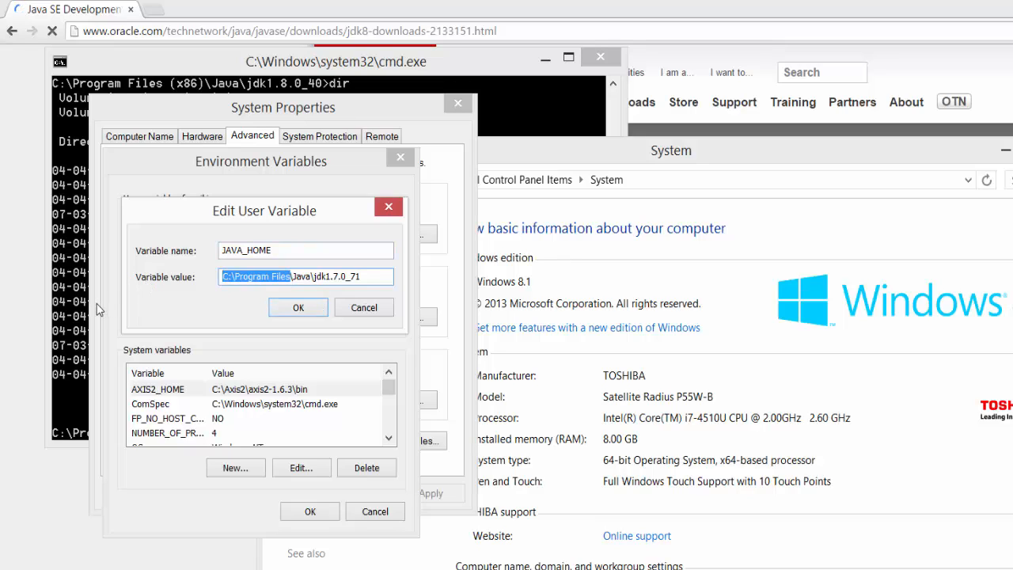
Step: Back in Command Prompt, return to C:\ and enter Program Files with Tab completion
click(77, 291)
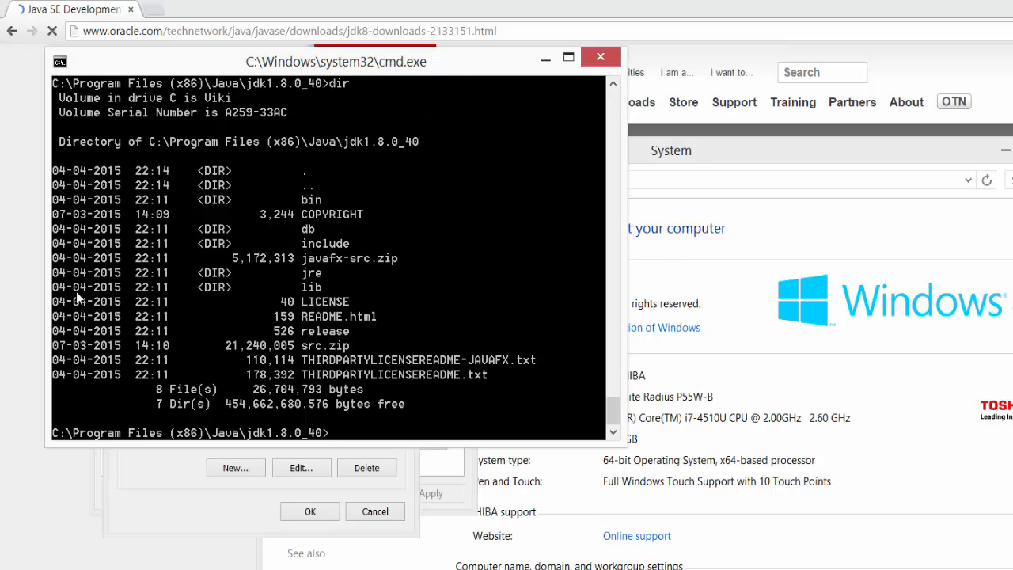
text(cd)
text(..)
key(Return)
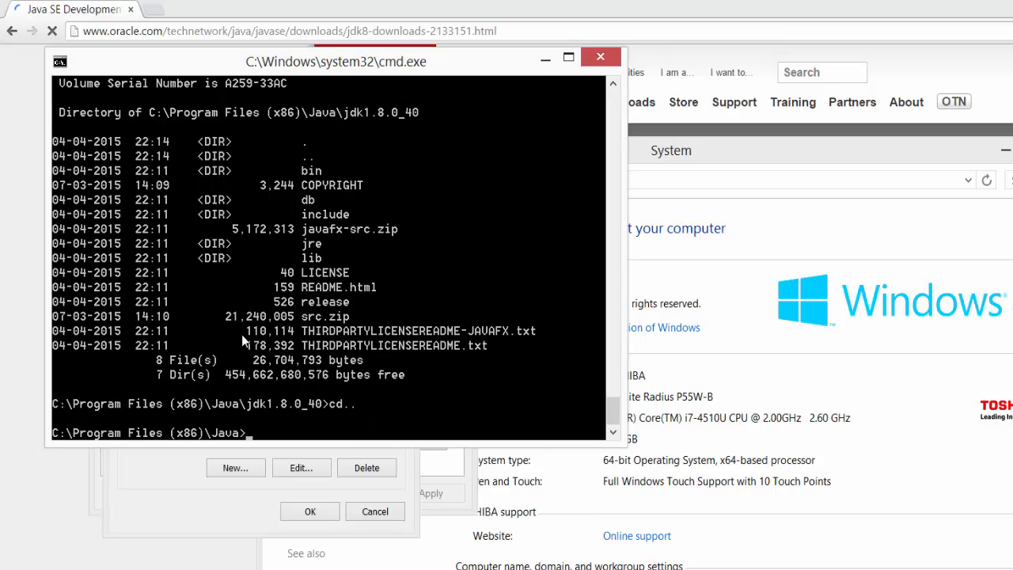
text(cd..)
key(Return)
text(cd..)
key(Return)
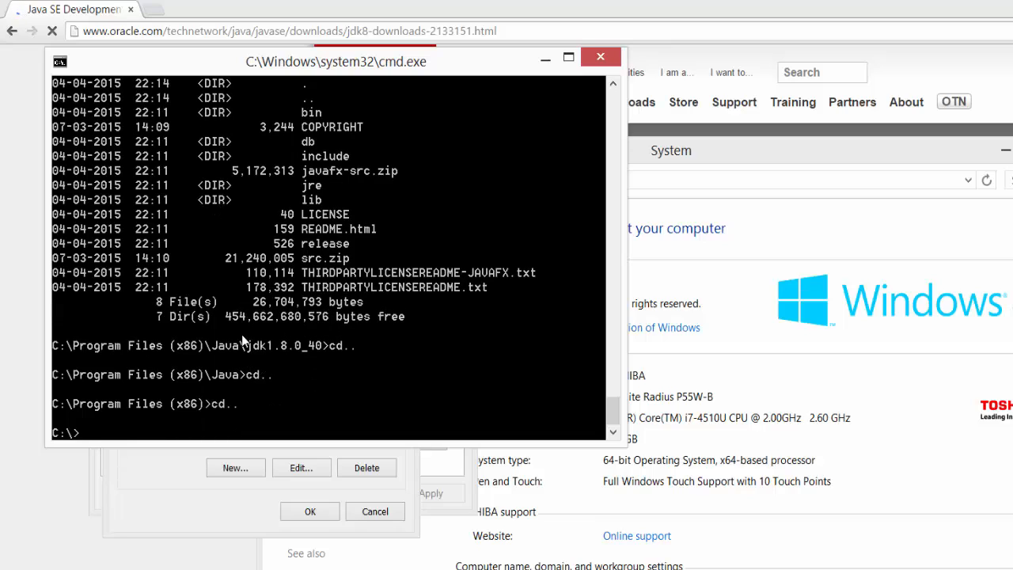
text(cd prog)
key(Return)
text(cd prog)
key(Tab)
key(Return)
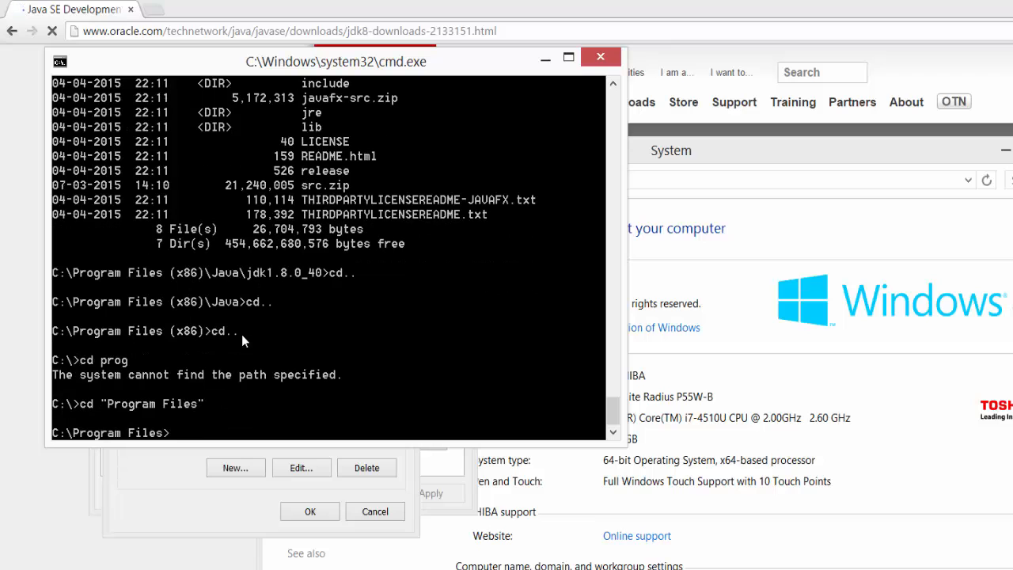
text(dir)
Step: List Program Files, enter Java and list jdk1.7.0_71, jre1.8.0_40 and jre7
key(Return)
text(cd java)
key(Return)
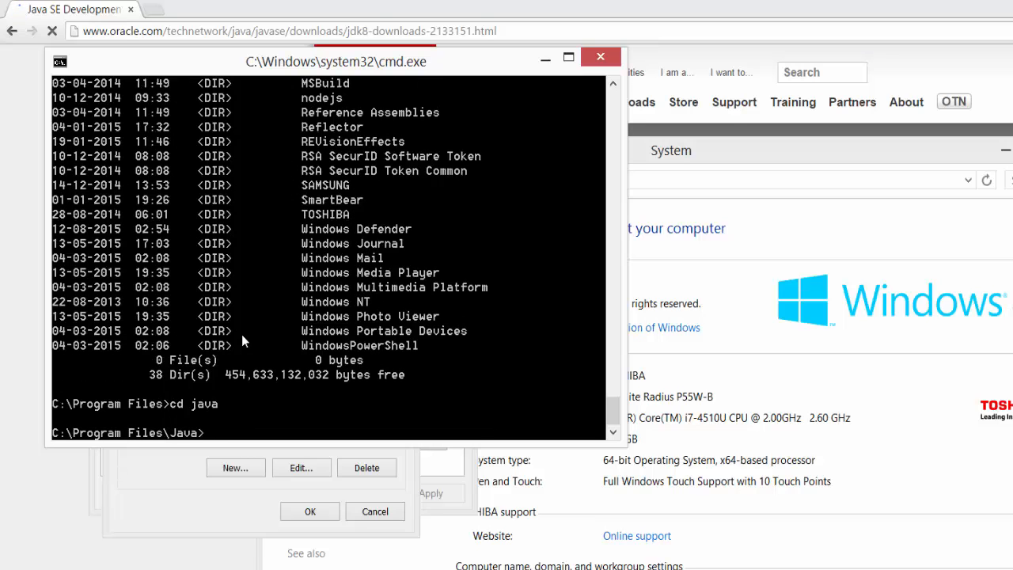
text(dir)
key(Return)
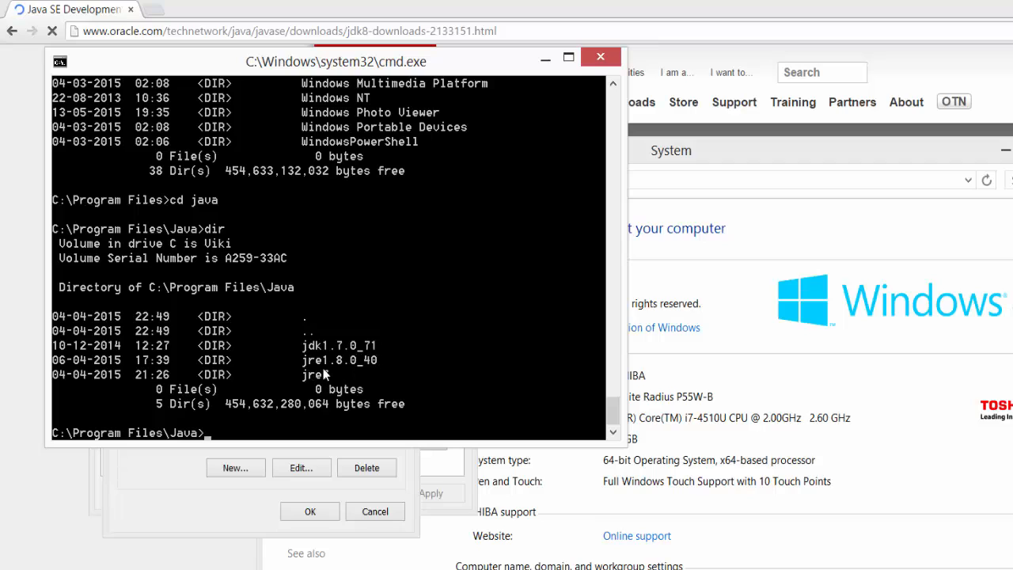
Step: Review the JAVA_HOME value path, close its editor and cancel an accidental new user variable
click(191, 466)
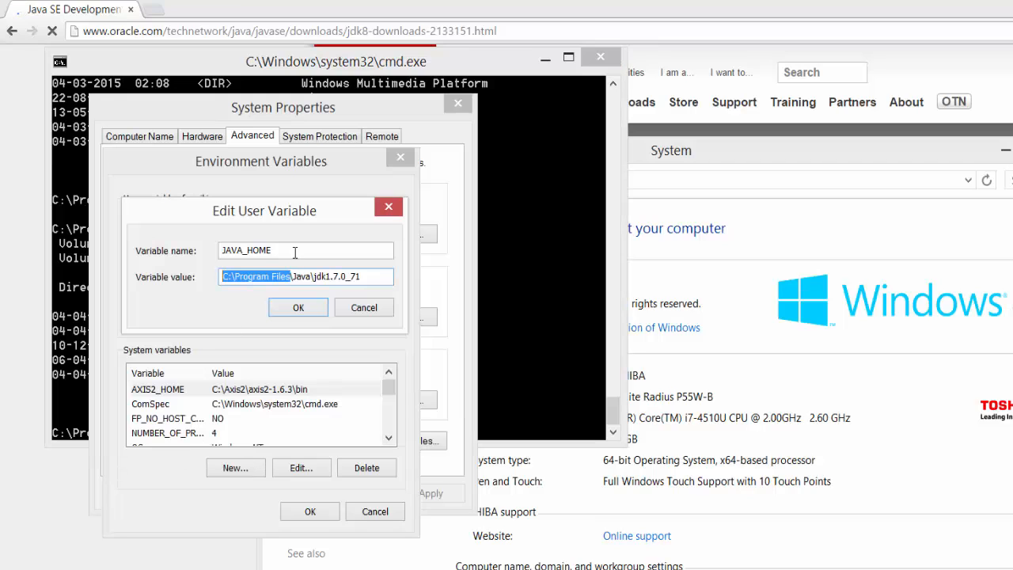
drag(361, 276, 158, 287)
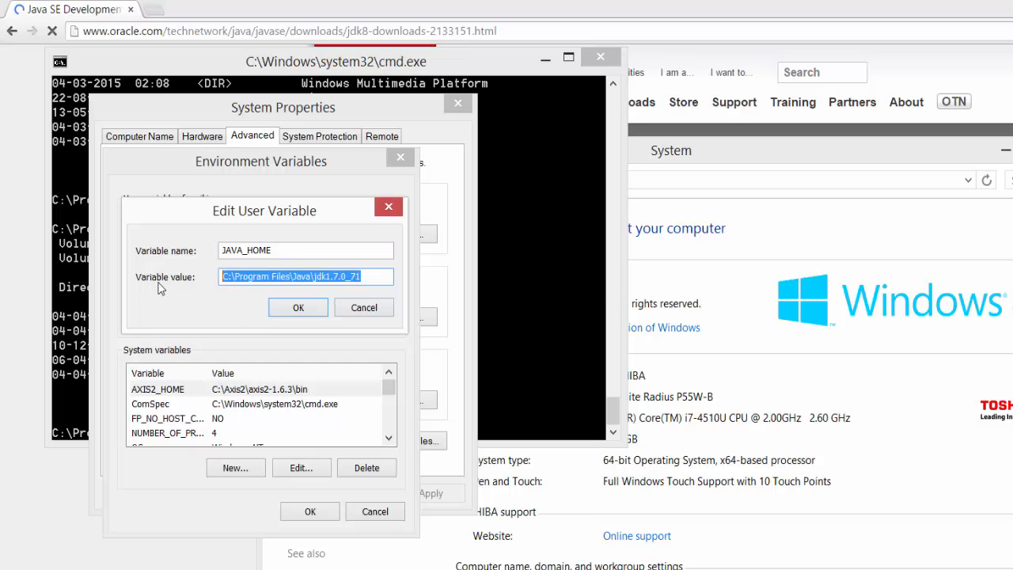
click(298, 308)
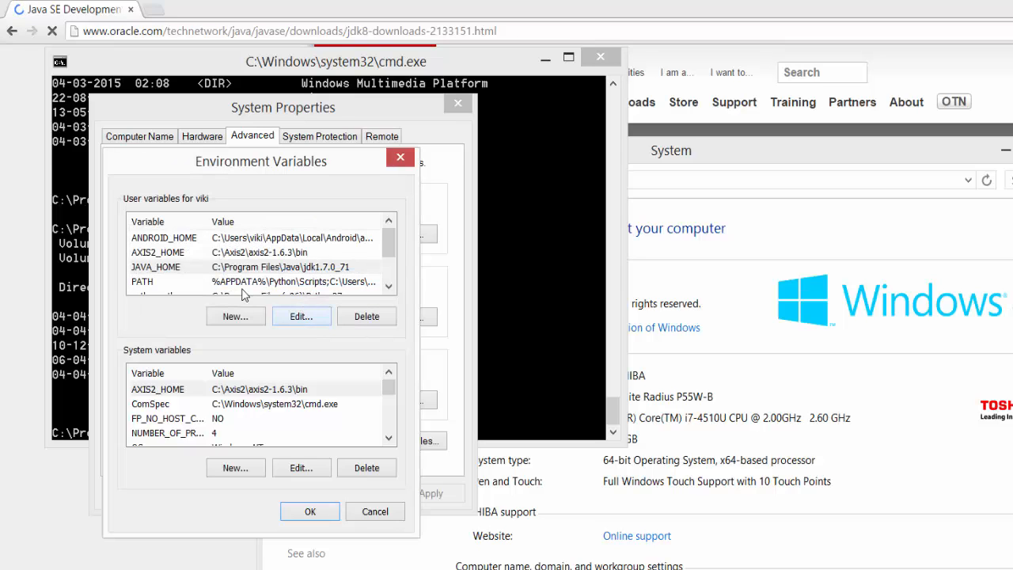
click(390, 269)
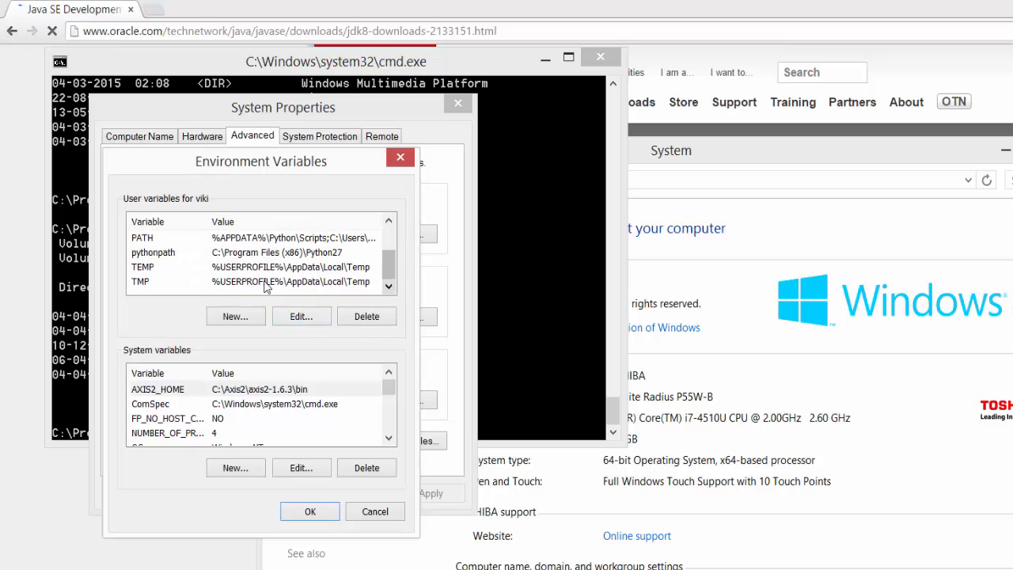
click(235, 317)
key(Escape)
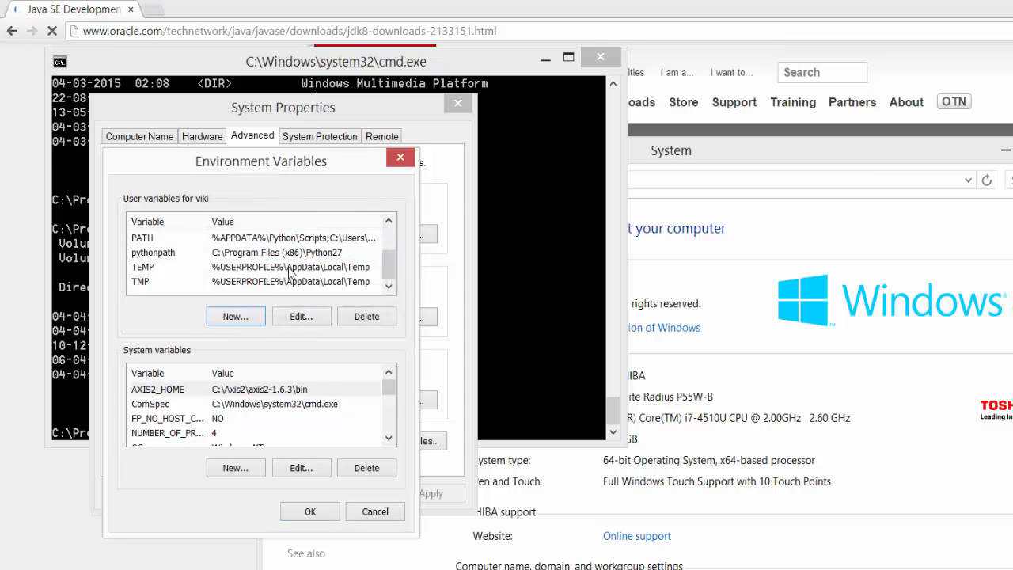
click(389, 237)
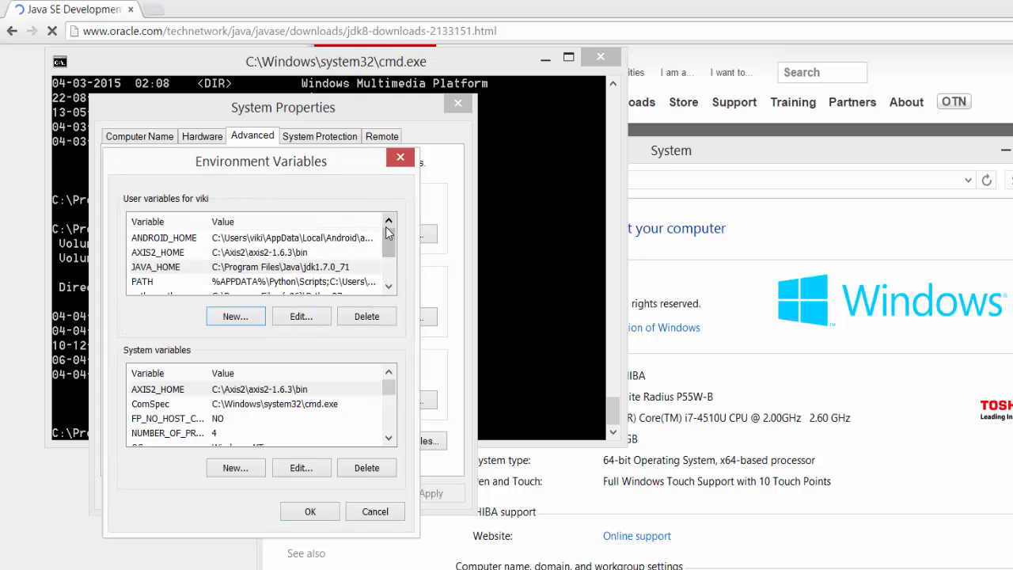
Step: Confirm JAVA_HOME as C:\Program Files\Java\jdk1.7.0_71 and close Environment Variables and System Properties with OK
double_click(335, 270)
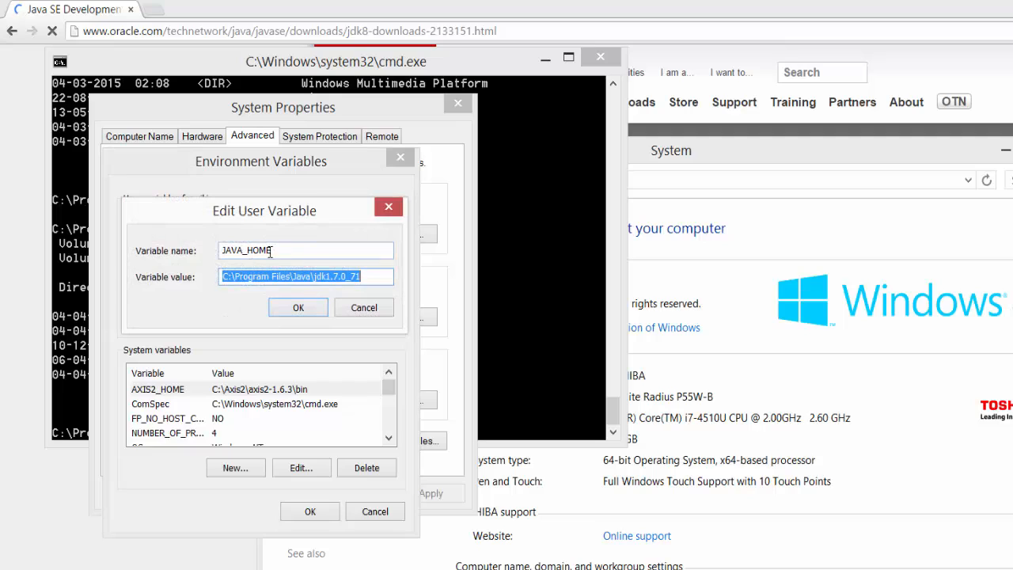
key(shift+Tab)
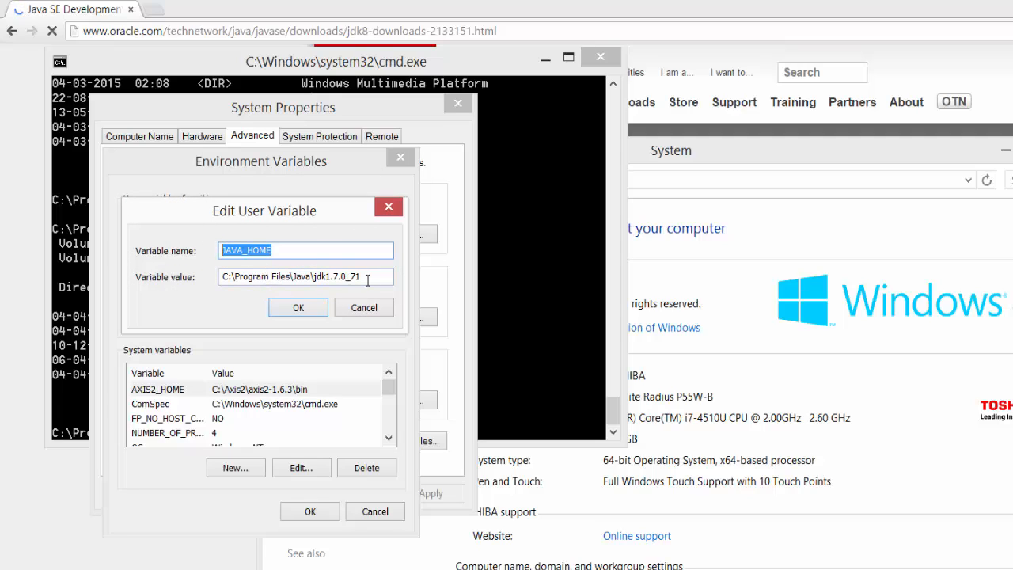
drag(383, 277, 155, 279)
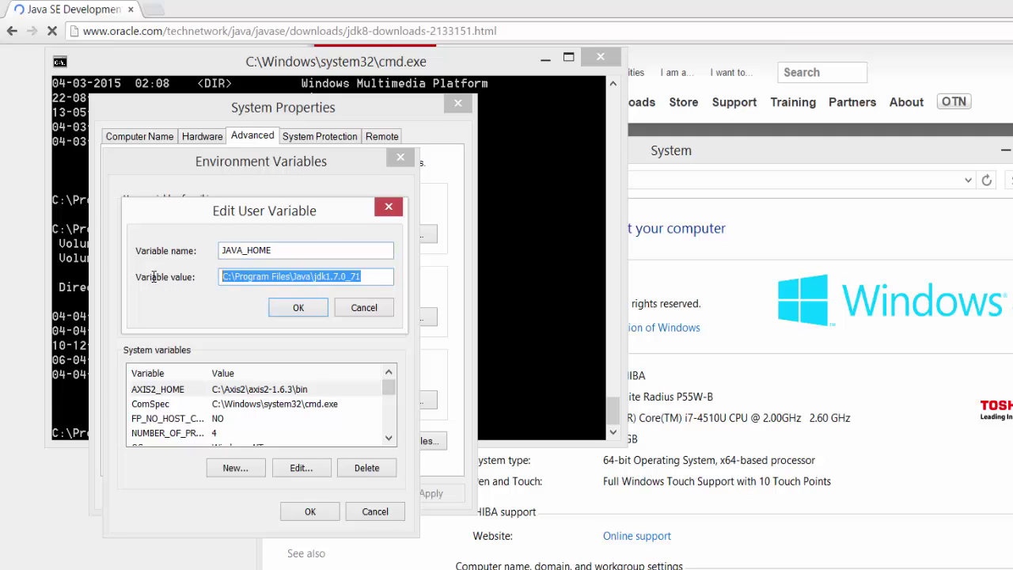
click(294, 311)
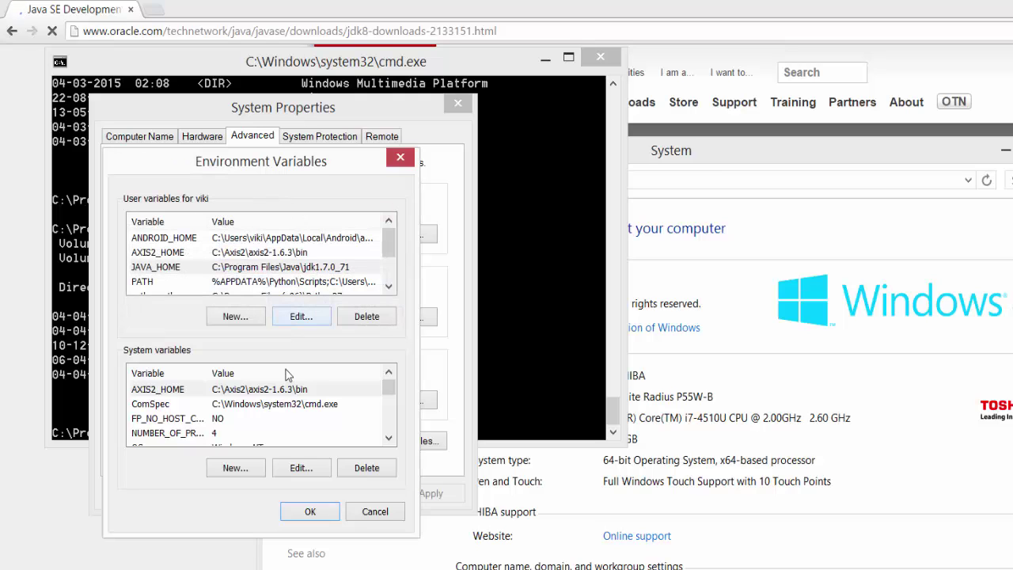
click(389, 437)
click(388, 440)
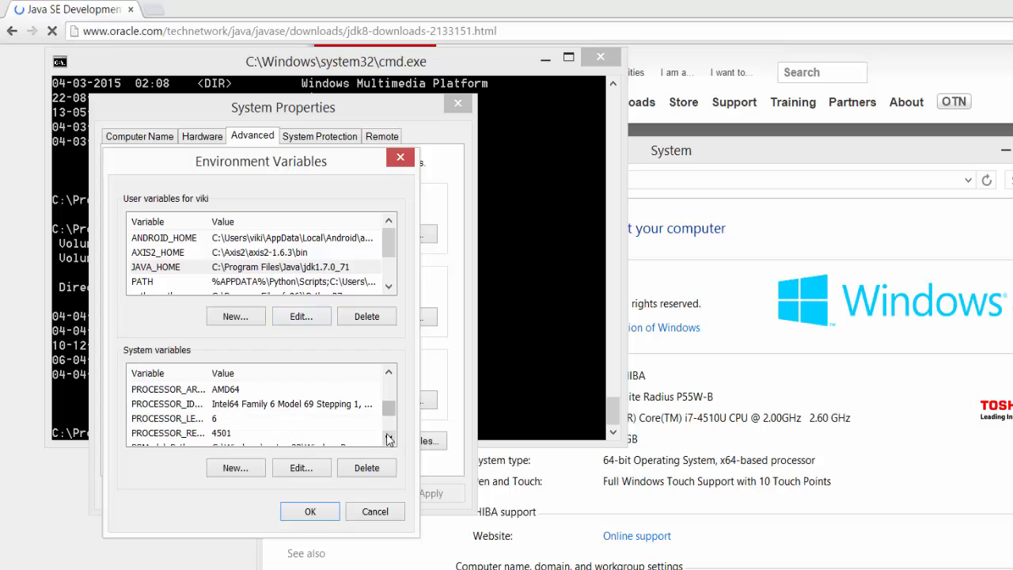
click(389, 439)
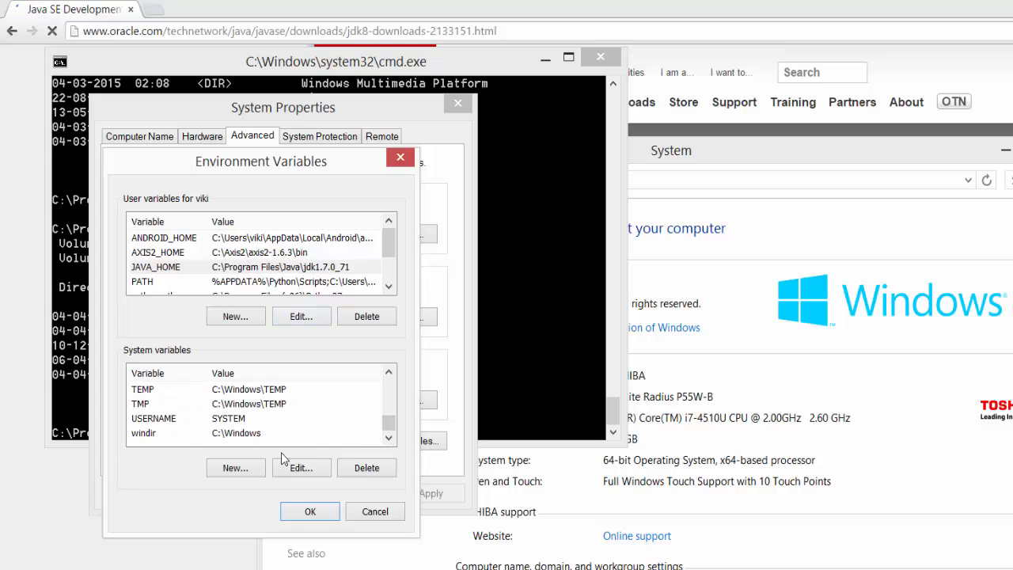
click(321, 511)
click(307, 497)
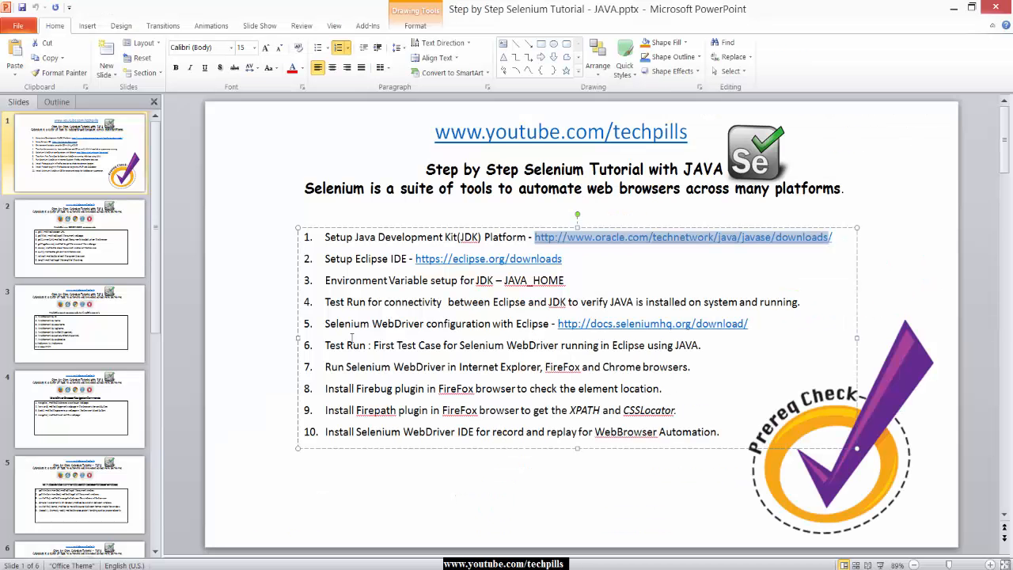
click(366, 258)
drag(562, 259, 415, 264)
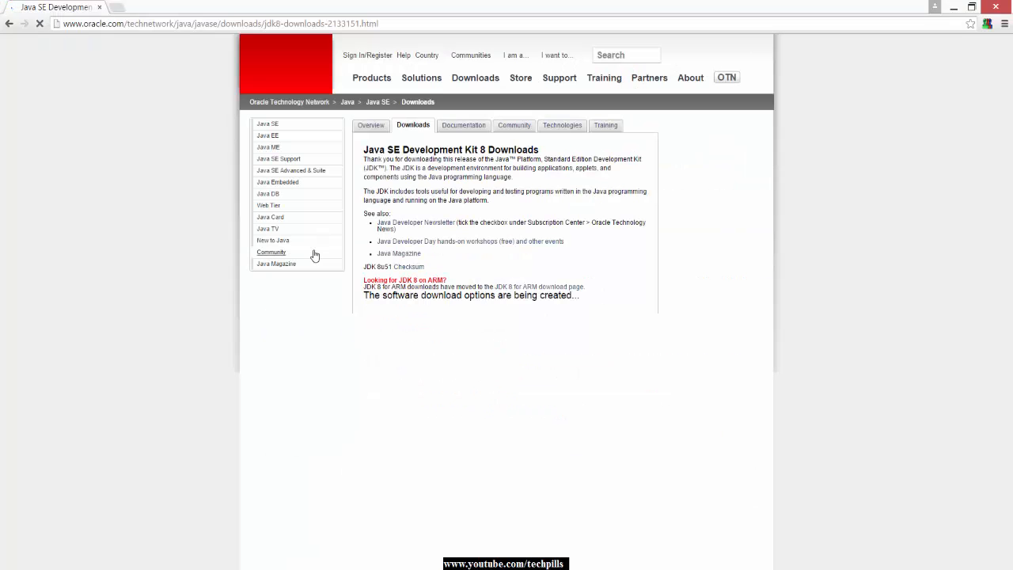
key(ctrl+l)
text(https://eclipse.org/downloads)
key(Return)
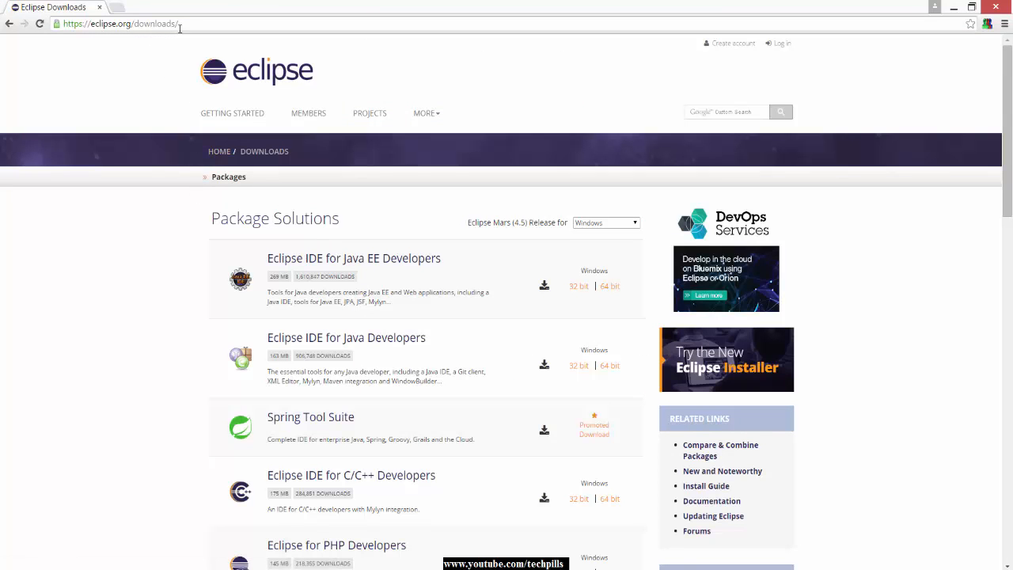
scroll(324, 275, down, 3)
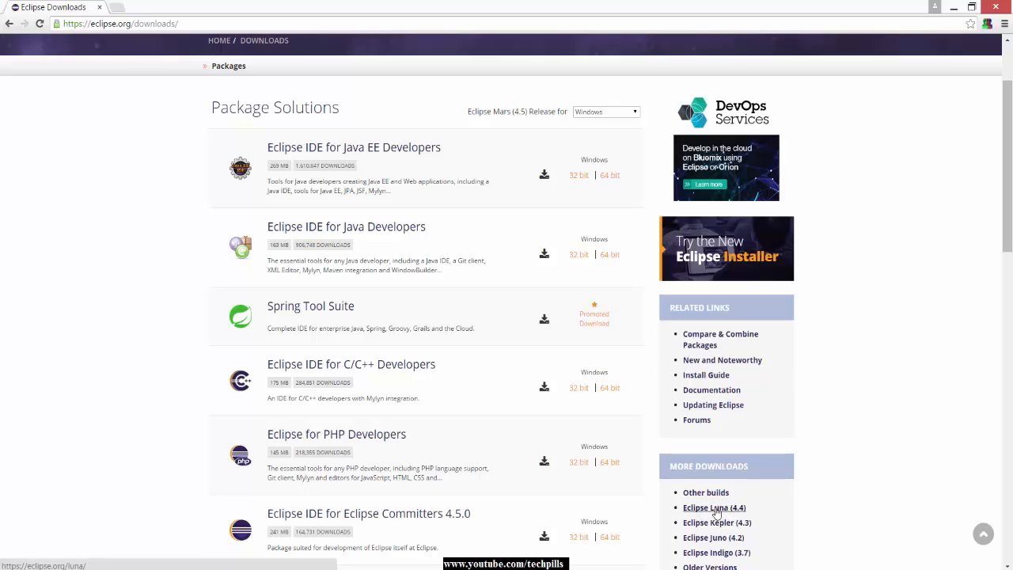
scroll(720, 513, down, 1)
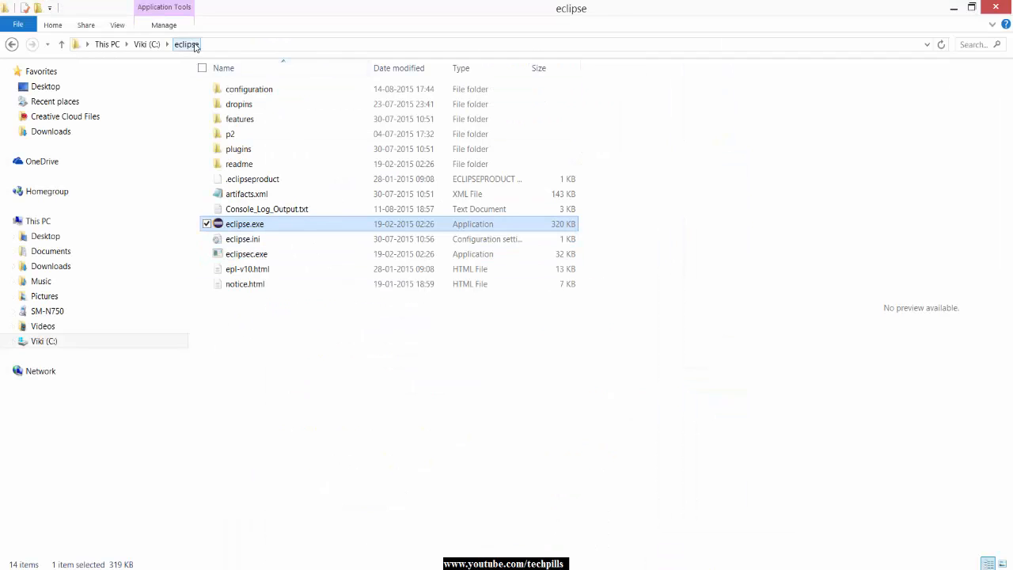
Step: Launch eclipse.exe from C:\eclipse via its right-click Open action
click(367, 332)
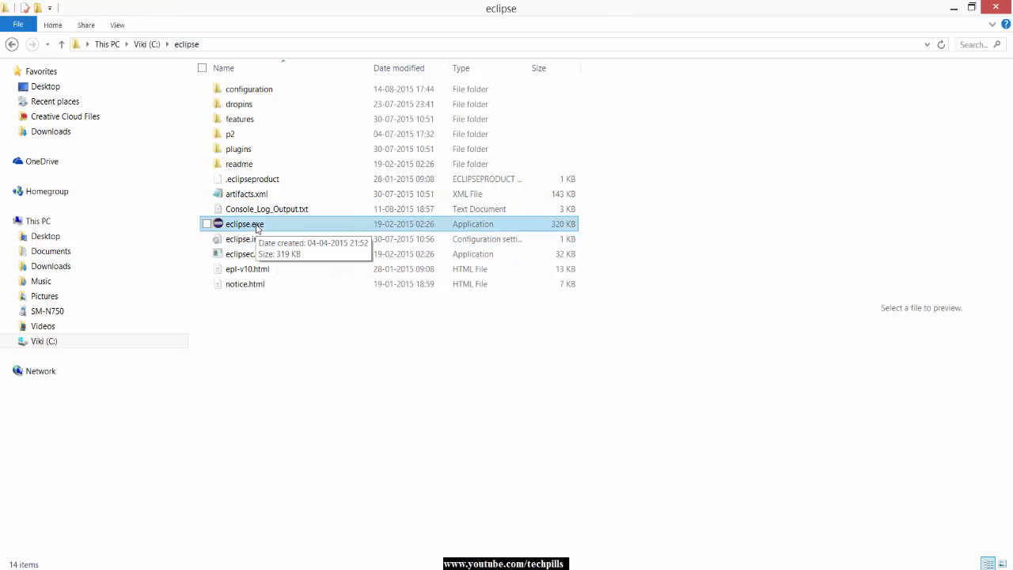
click(266, 226)
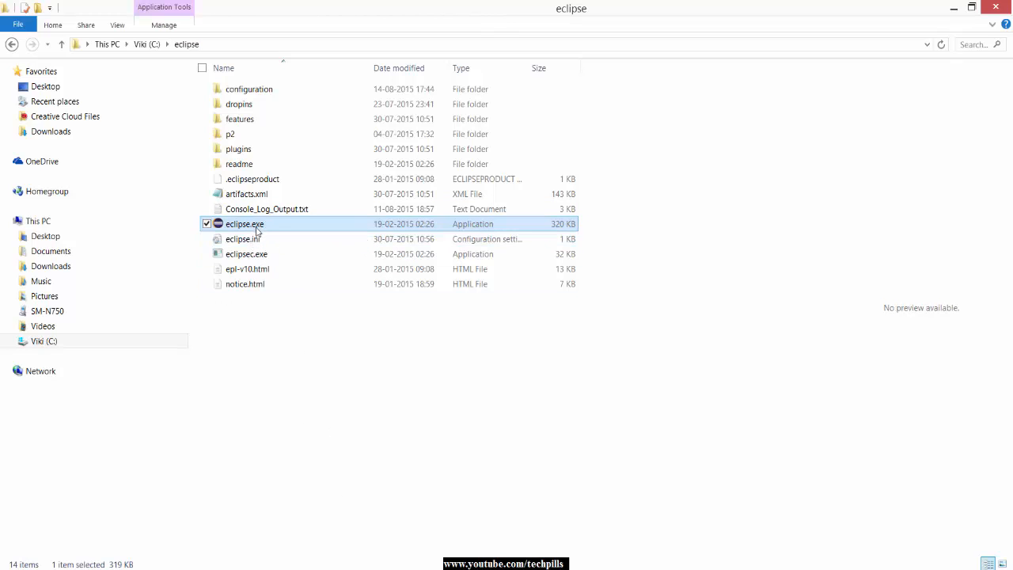
right_click(255, 227)
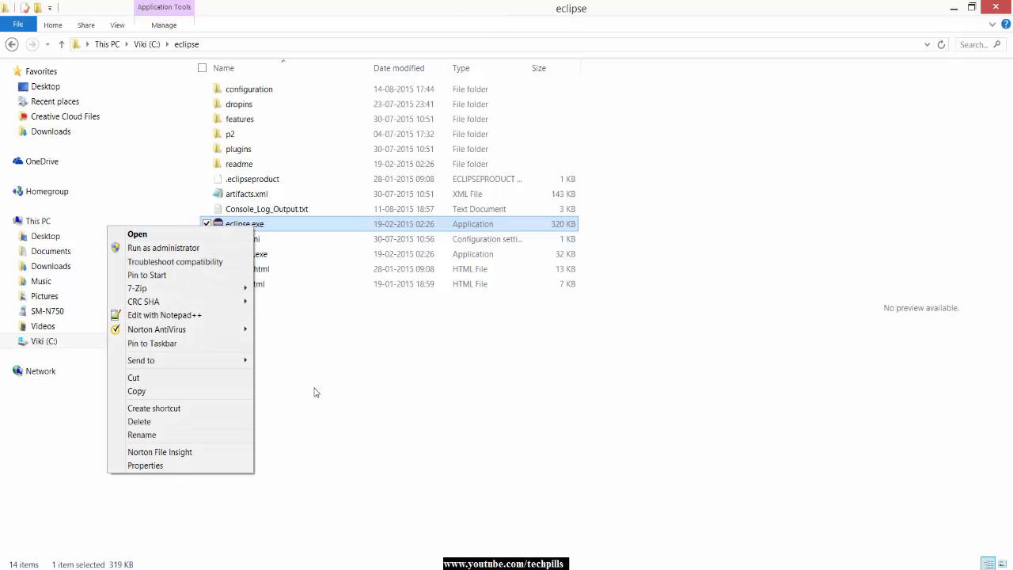
key(Return)
click(406, 220)
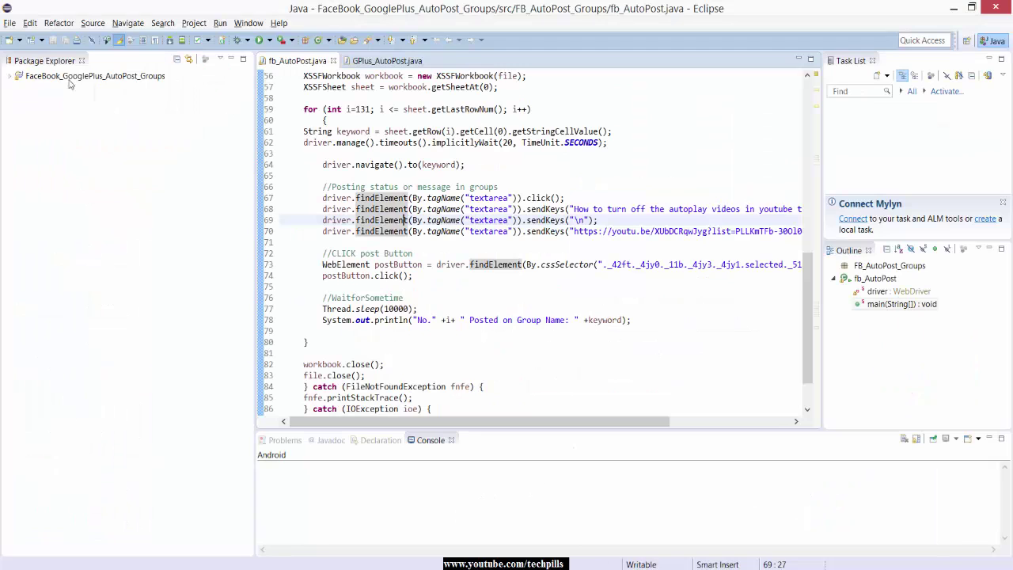
click(57, 93)
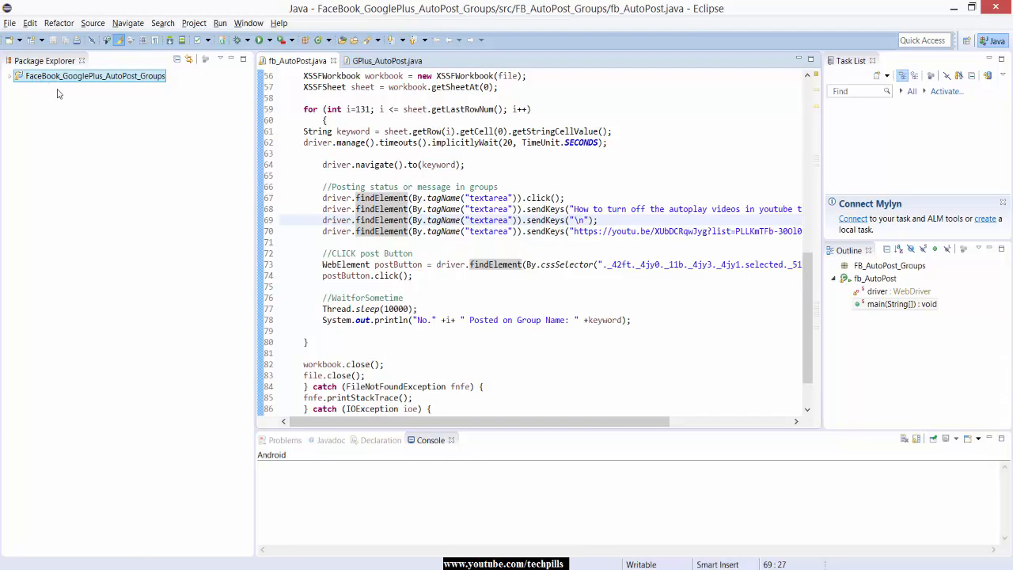
Step: Create a new Java project named Test_Java
right_click(57, 94)
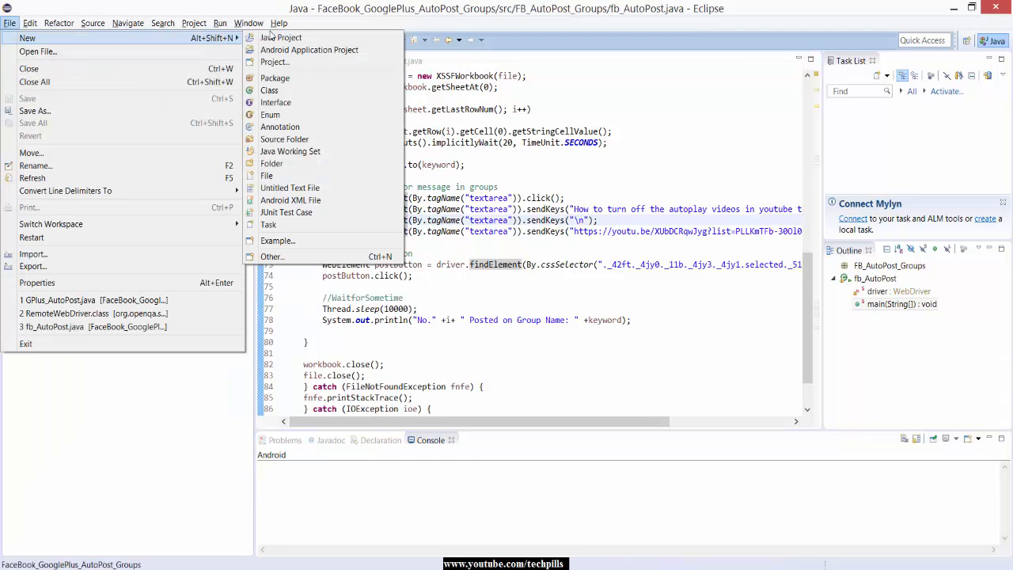
click(308, 38)
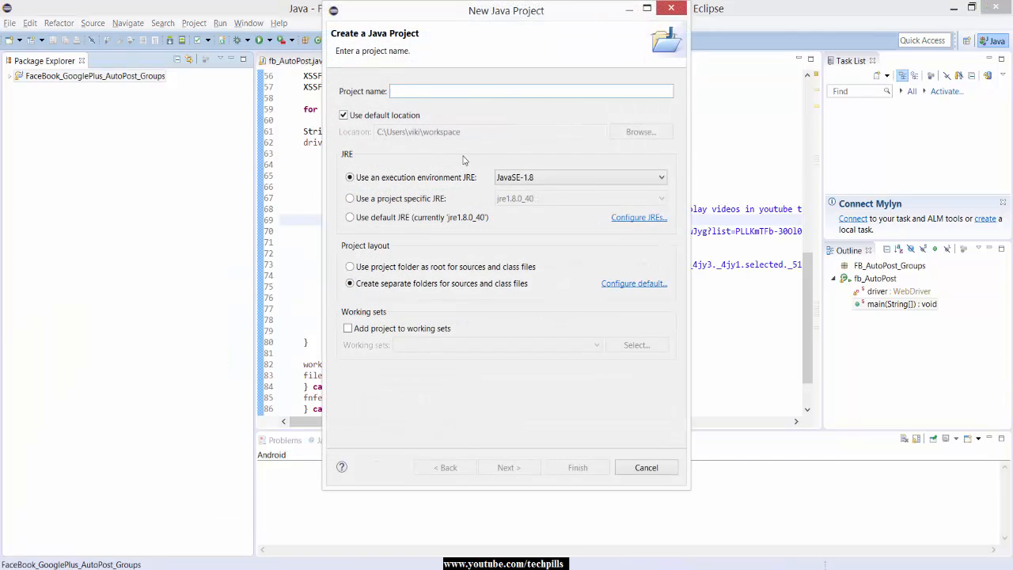
text(Test_)
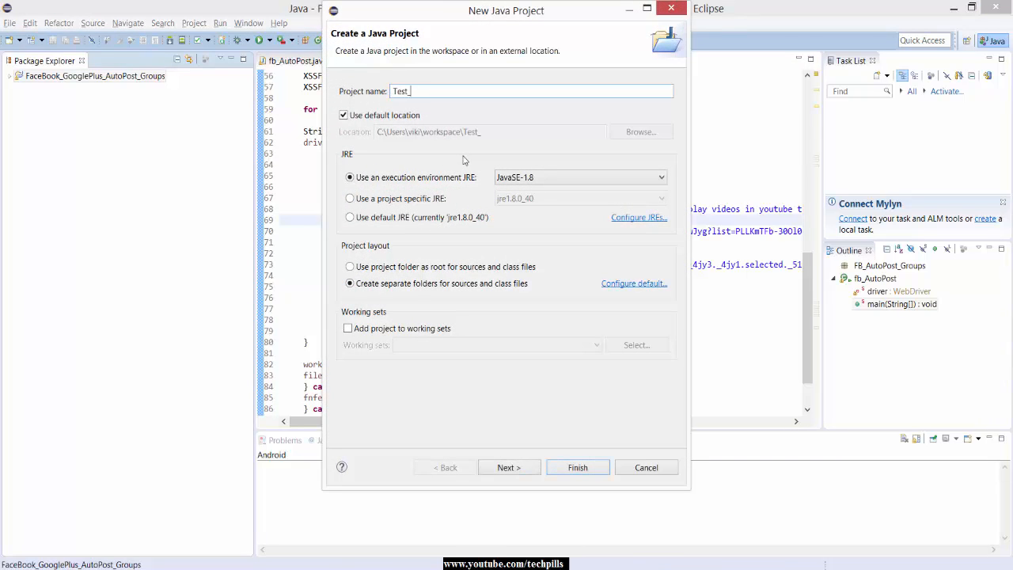
text(Java)
key(Return)
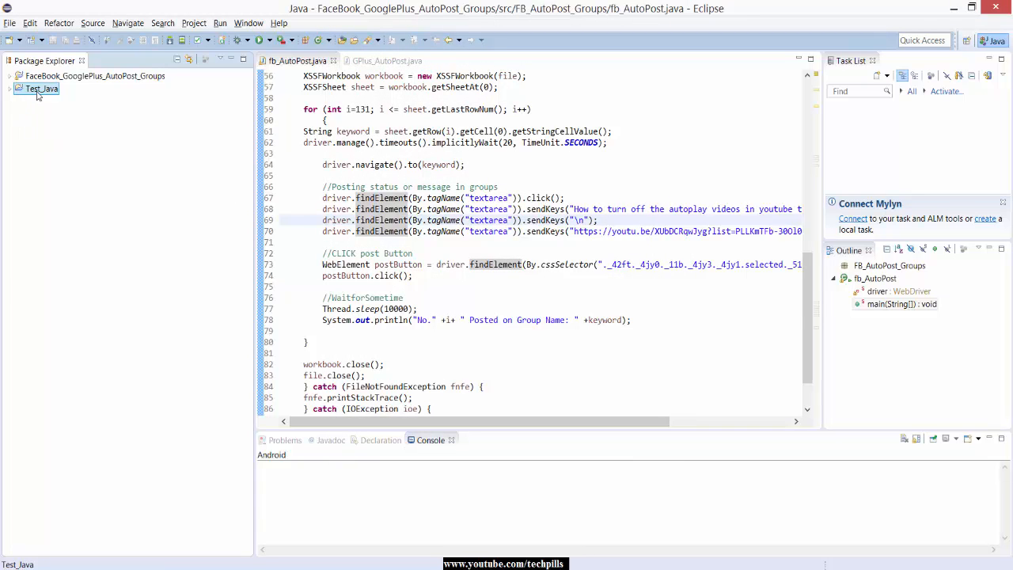
Step: Create the package Test_JavaPackage under the Test_Java project's src folder
right_click(36, 92)
mouse_move(143, 100)
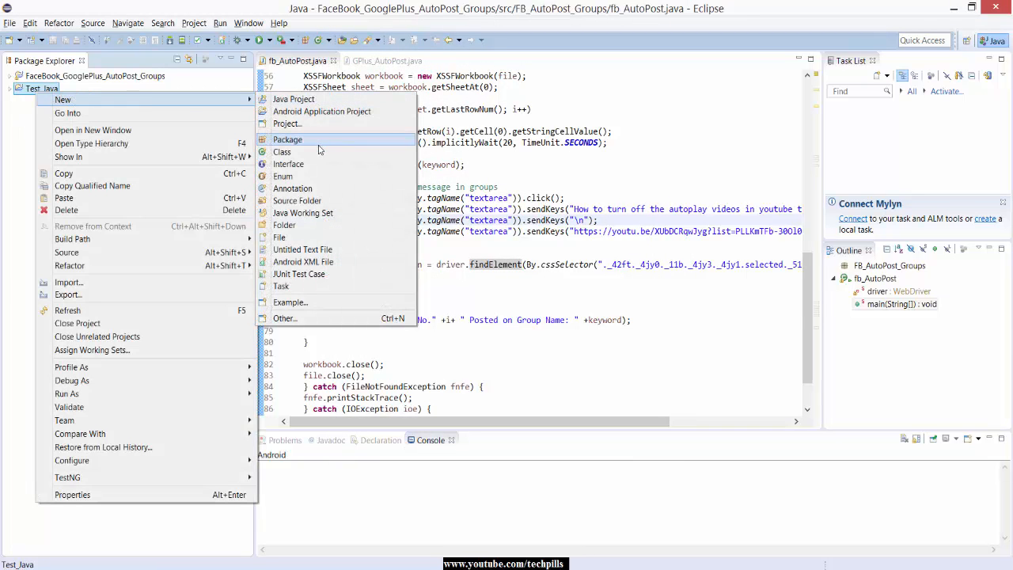
click(316, 143)
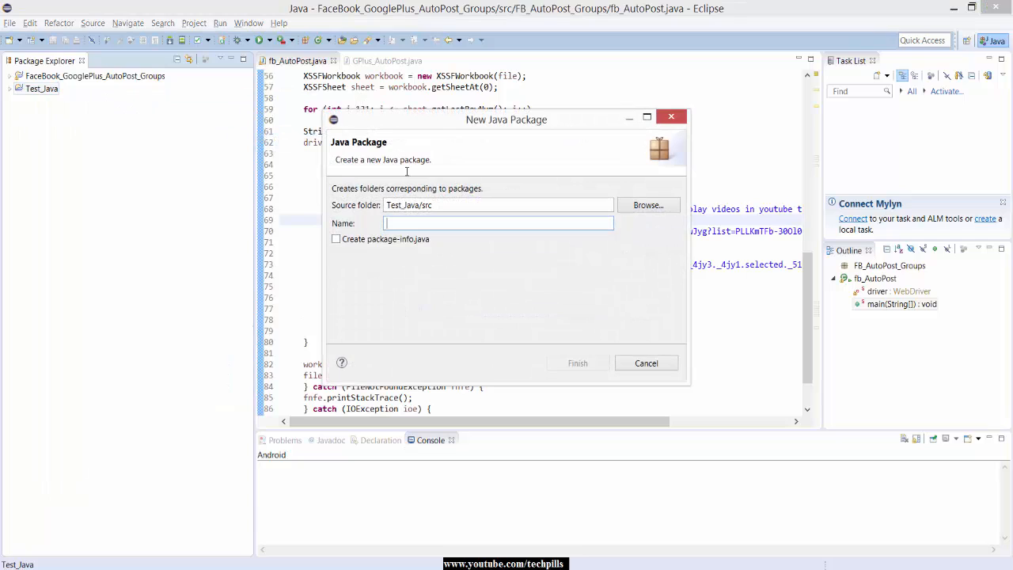
text(Test)
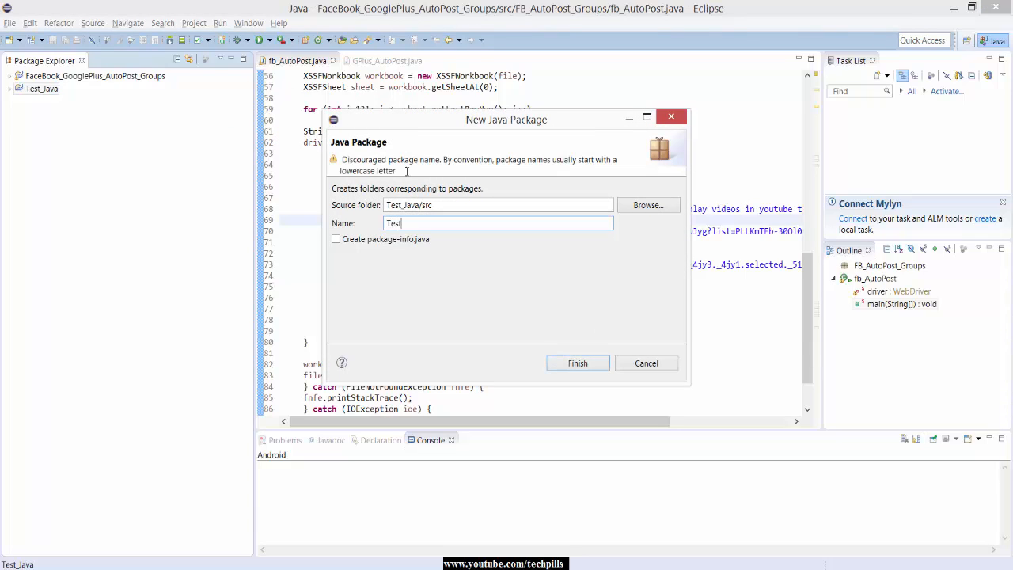
text(_JavaPackage)
key(Return)
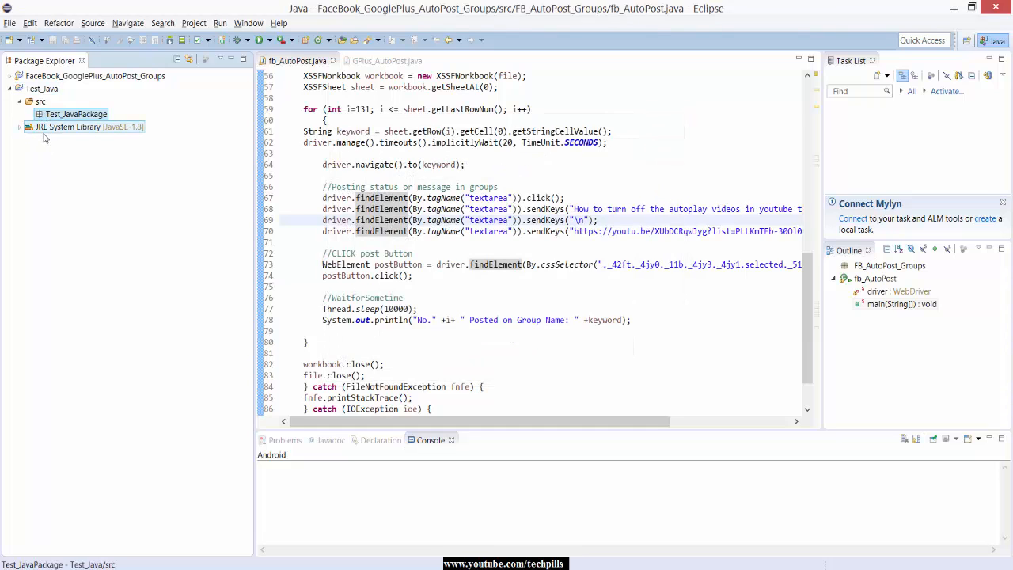
Step: Create the class FirstTestJavaProgram in Test_JavaPackage via New > Class
right_click(73, 117)
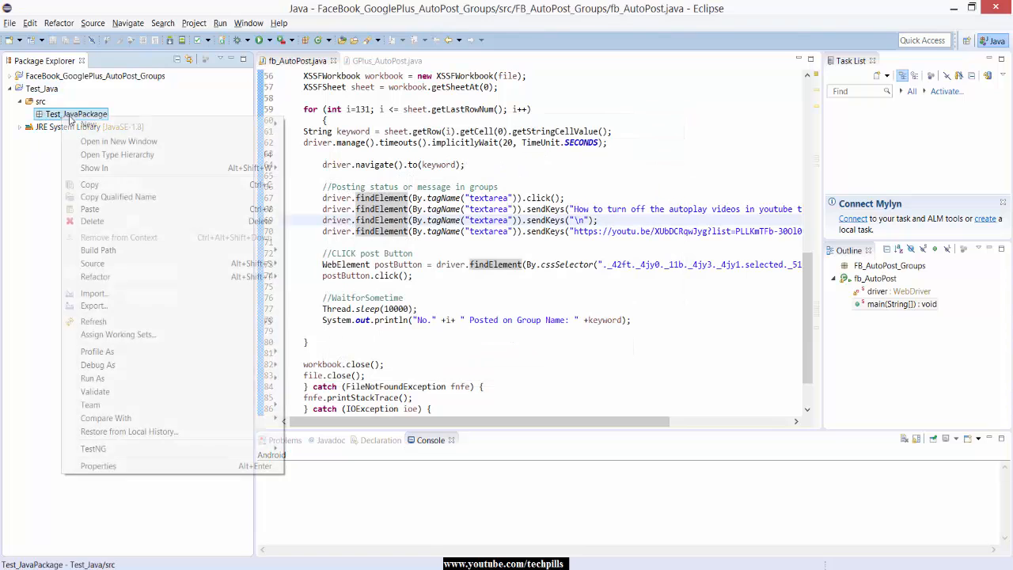
click(340, 175)
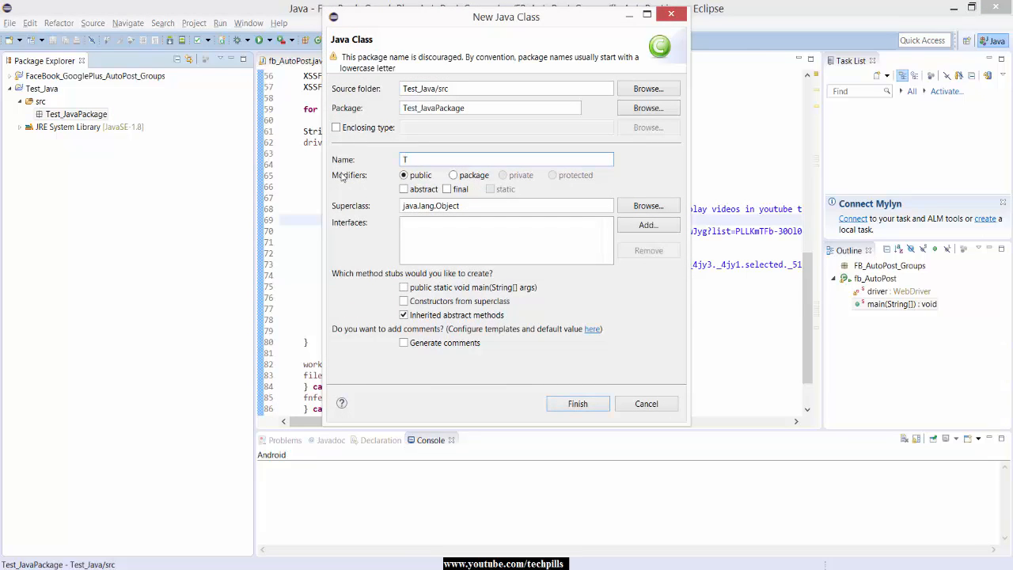
text(First)
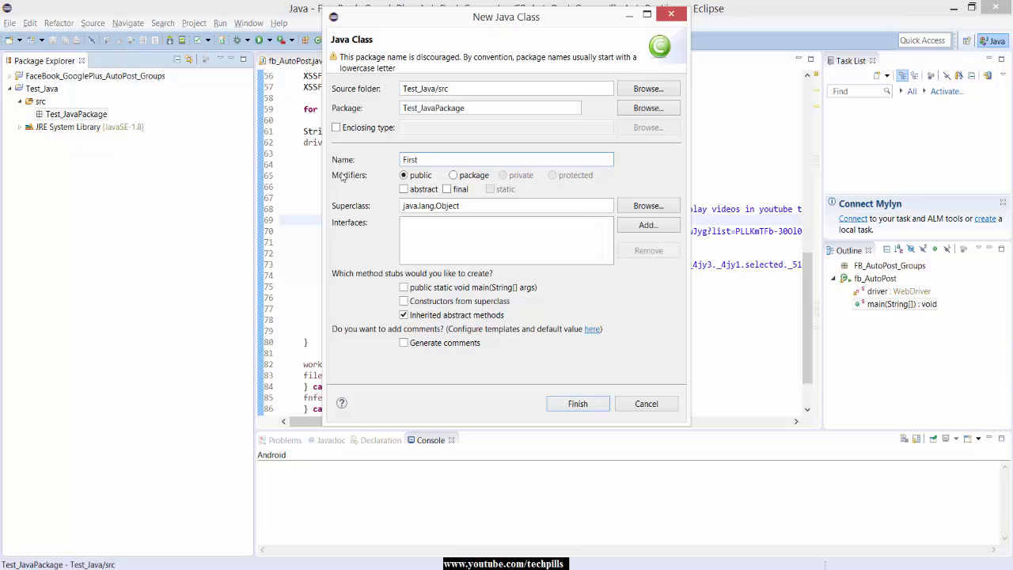
text(TestJavaProgram)
key(Return)
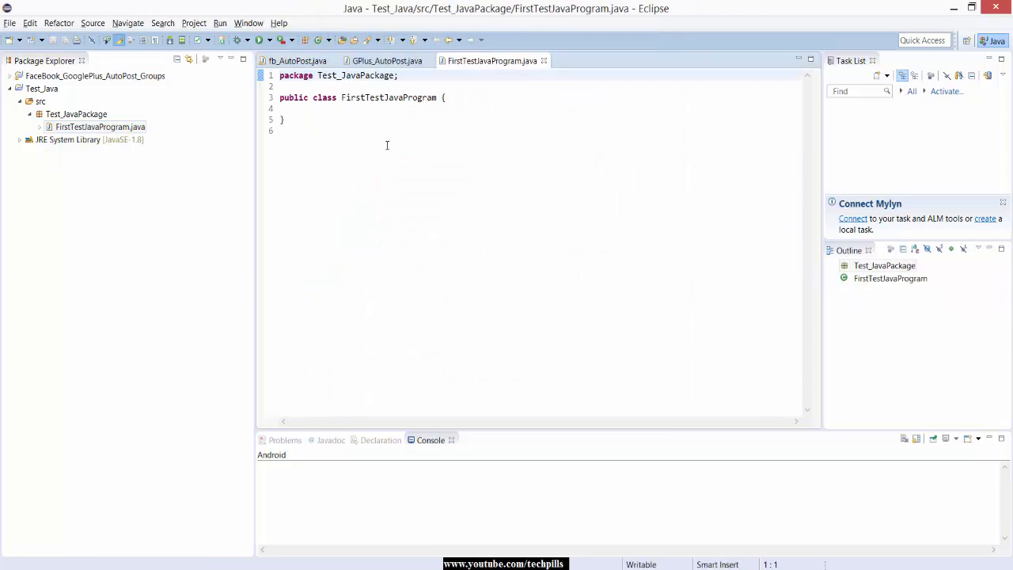
Step: Add System.out.println("Hello Vicky! How are you") inside the class body
click(351, 97)
click(466, 97)
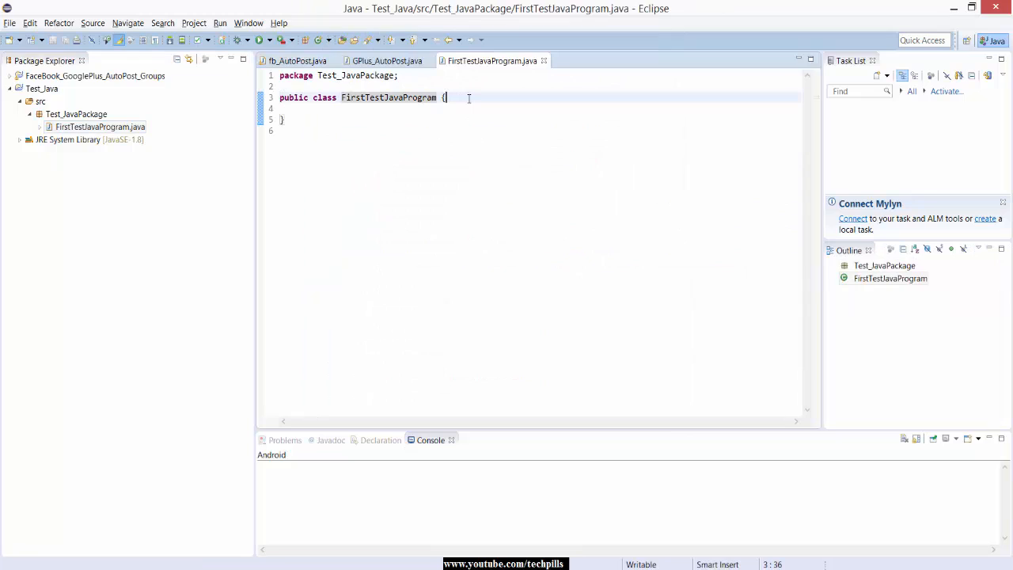
key(Return)
key(Return)
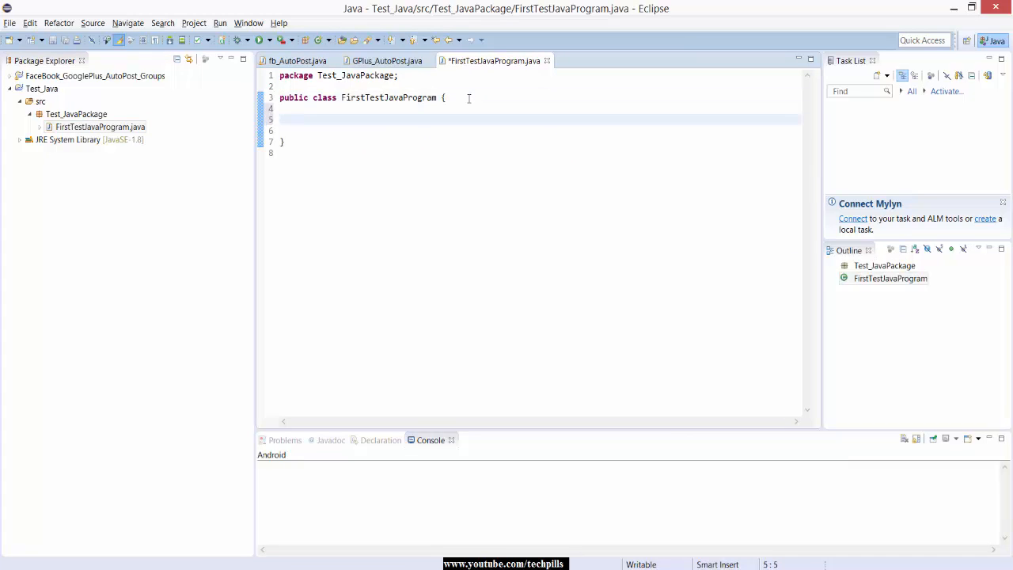
text(System.)
text(out.println)
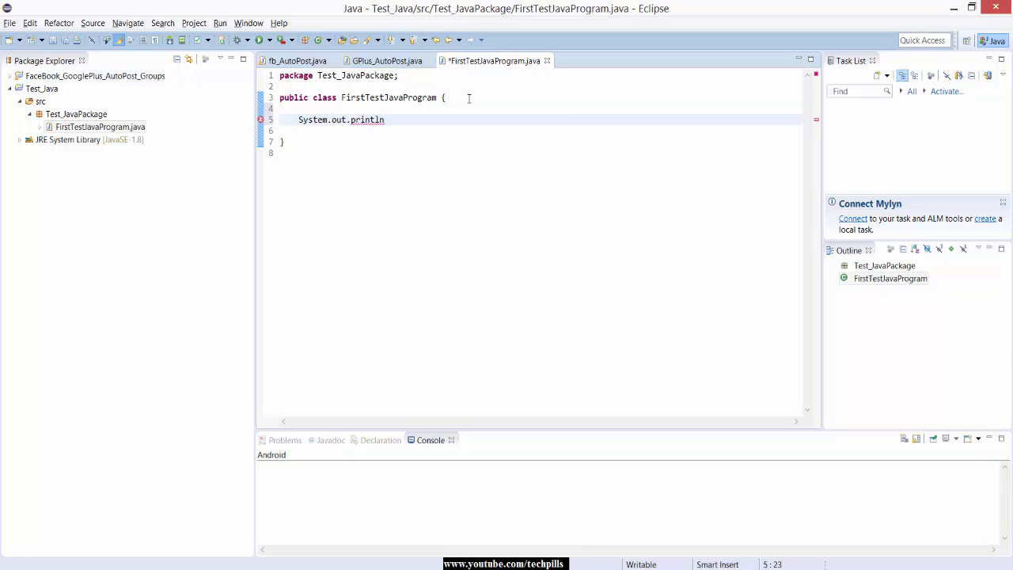
text(("Hello Vicky! How are you");p)
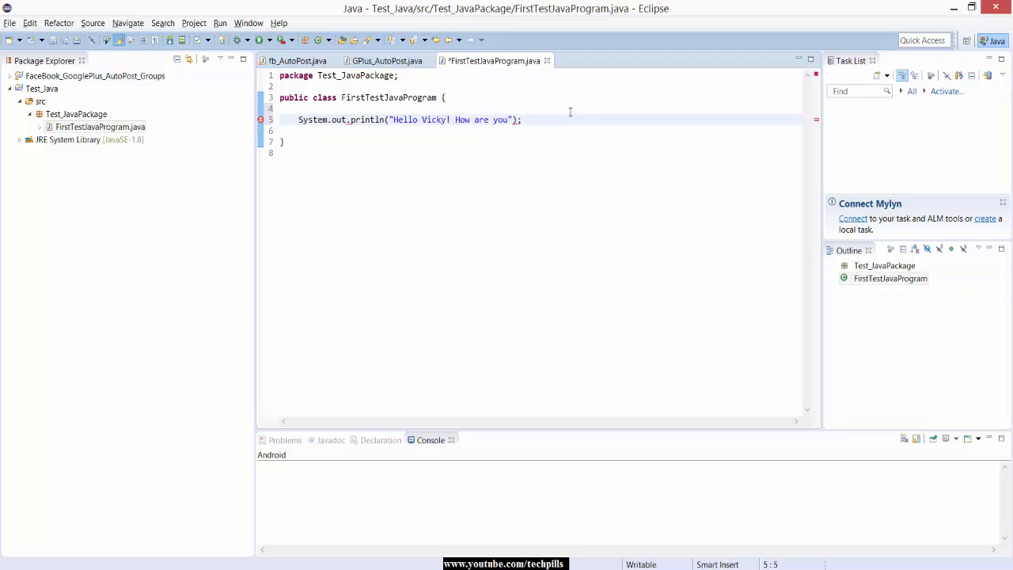
Step: Wrap the println in public static void main(String args[]) with surrounding braces
click(458, 110)
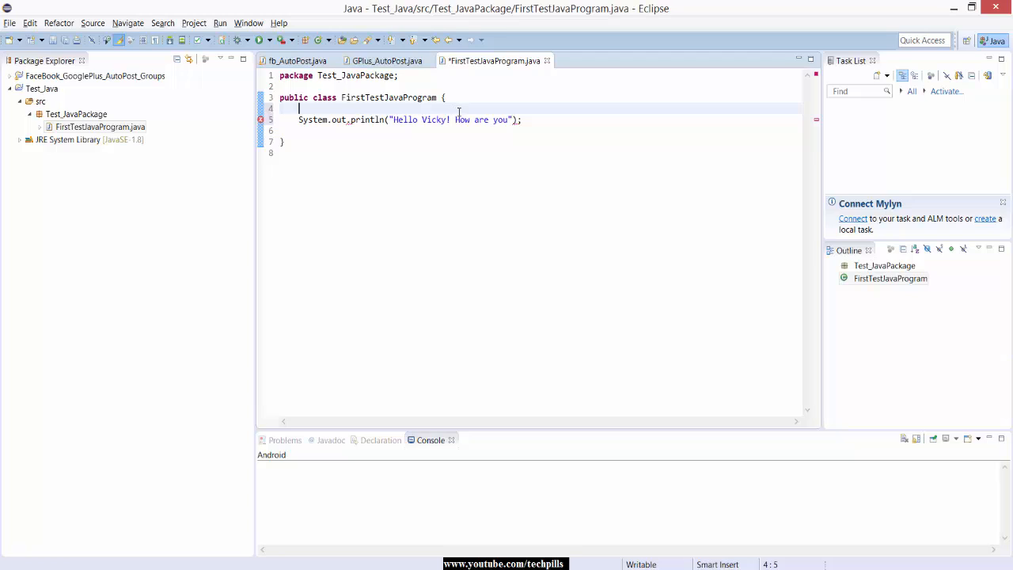
key(Return)
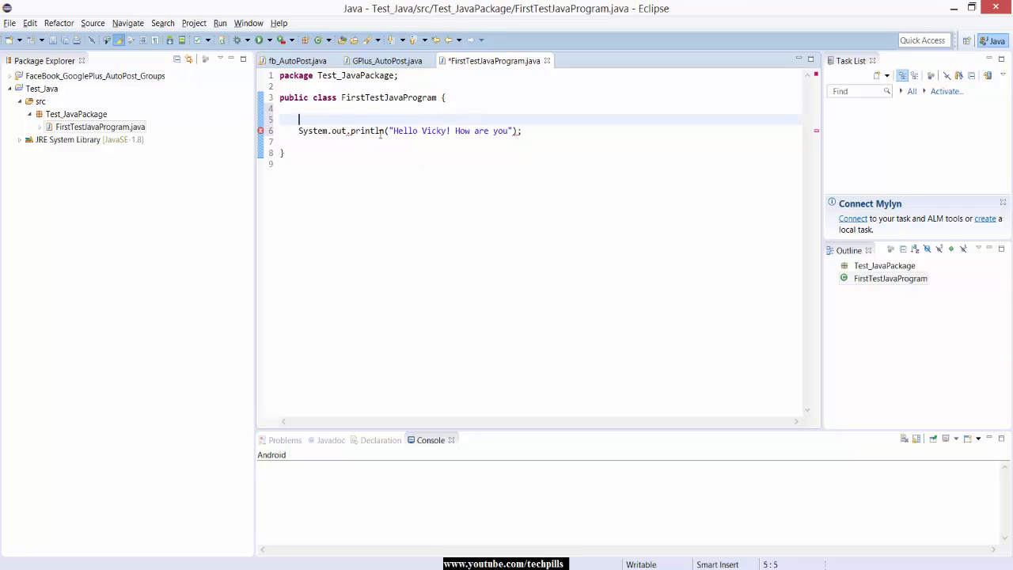
text(public )
text(static)
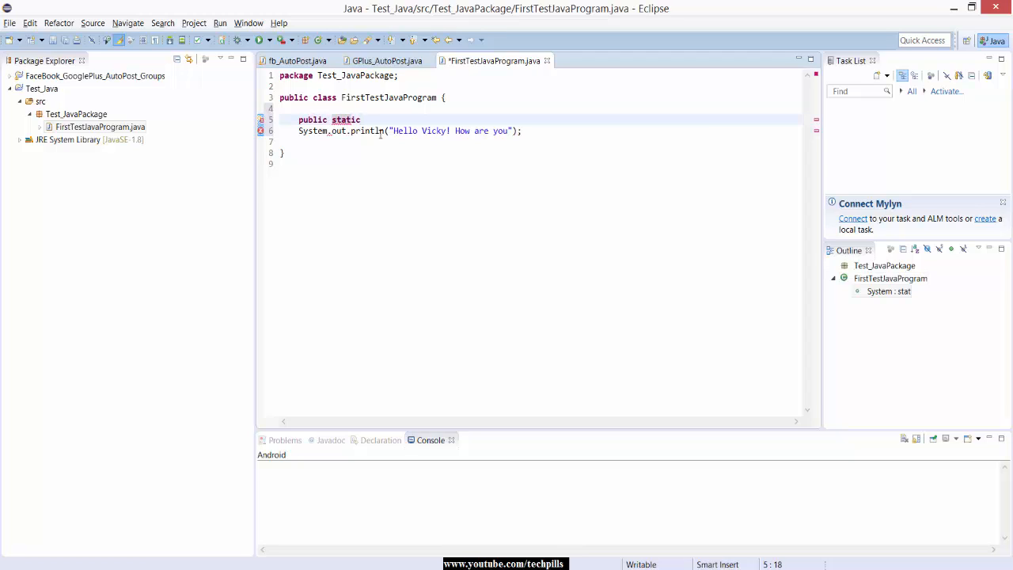
text( void main)
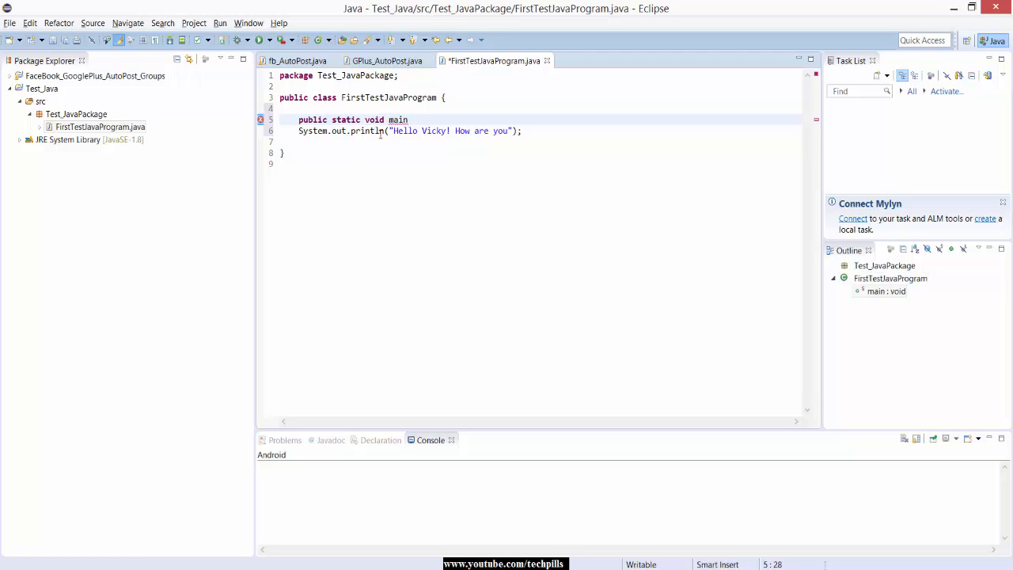
text((String args)
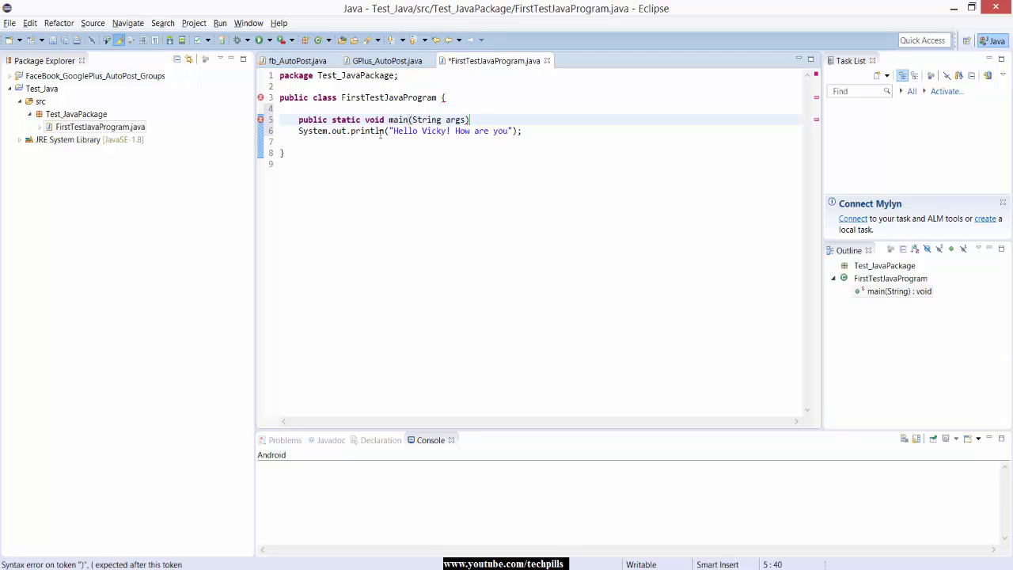
text([]))
key(Return)
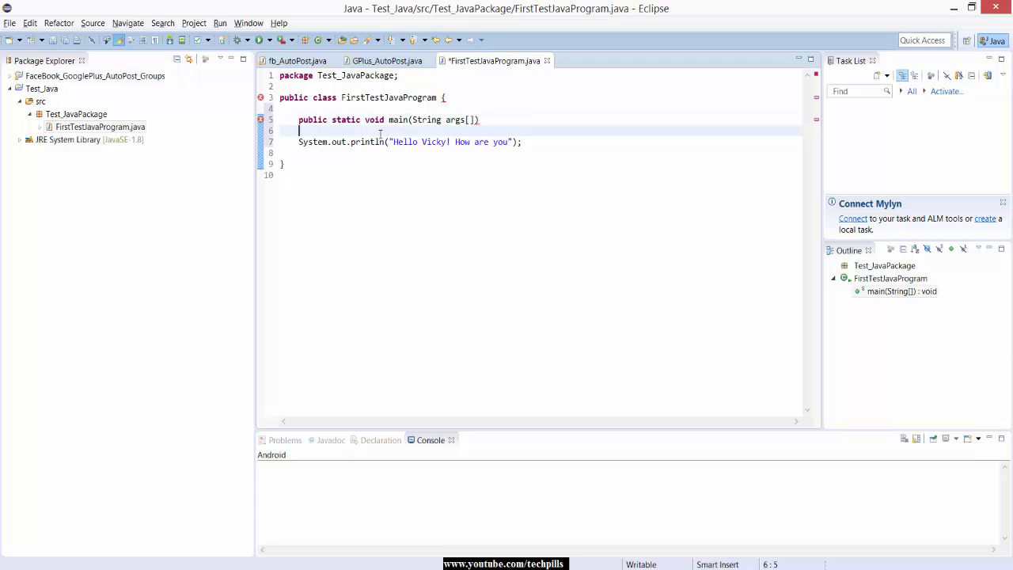
text({)
key(Down)
key(Down)
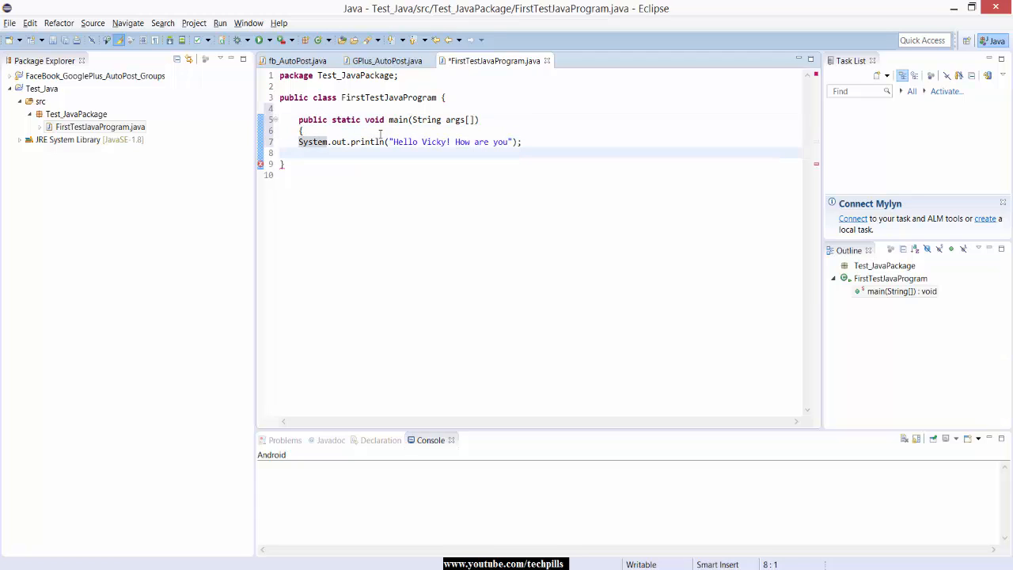
text(})
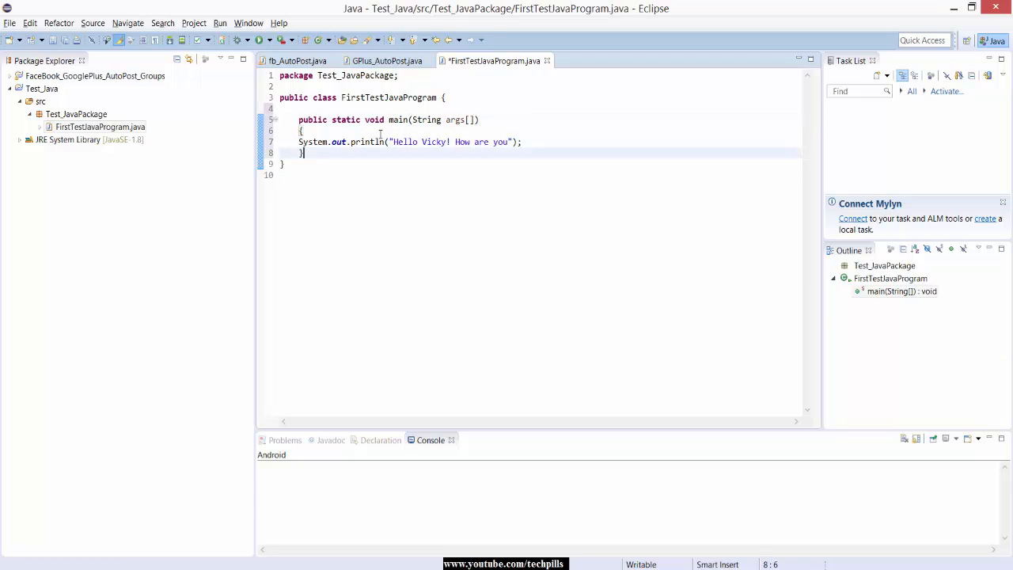
key(Up)
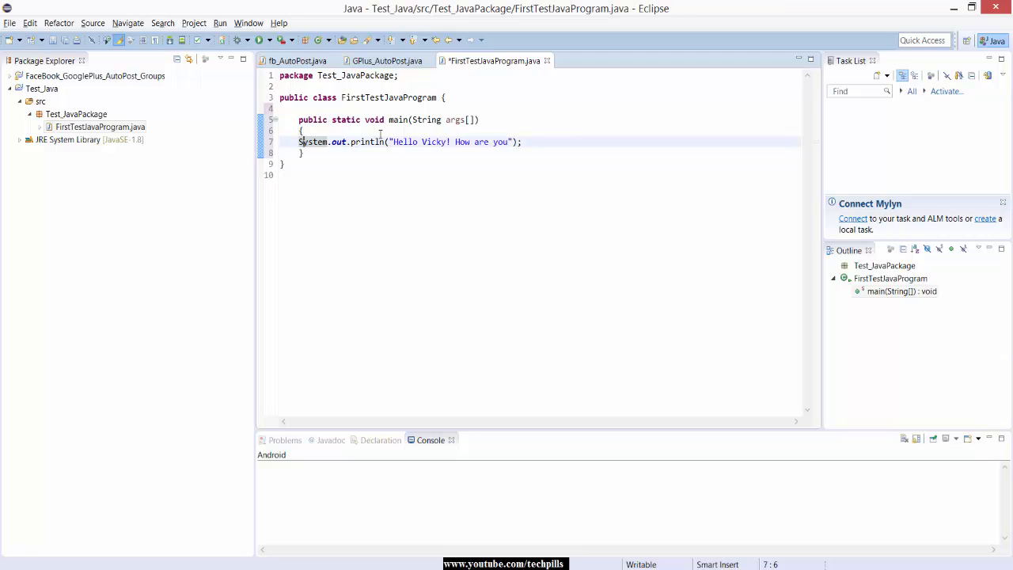
Step: Save FirstTestJavaProgram and run it via Run > Run
key(ctrl+s)
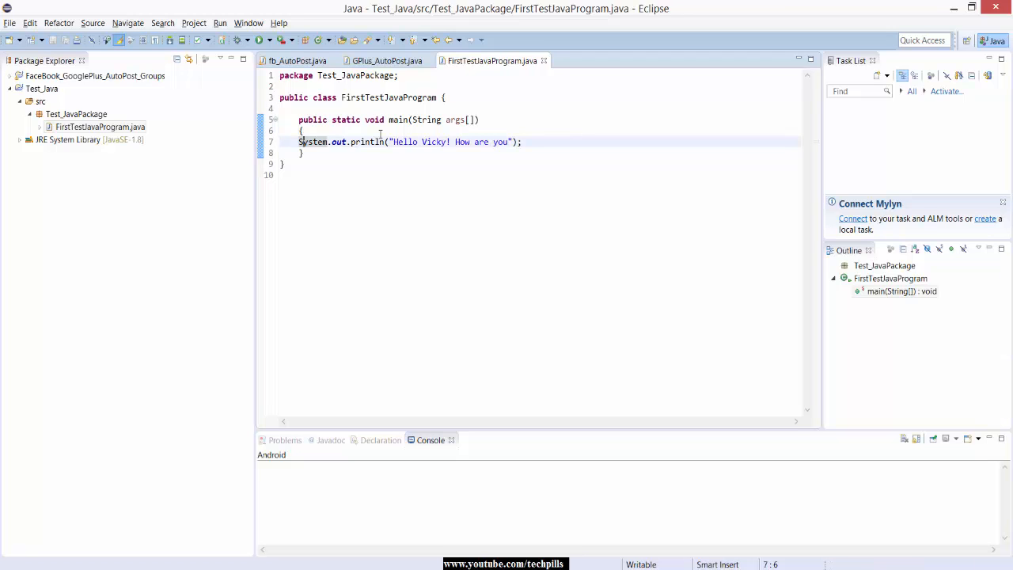
click(219, 23)
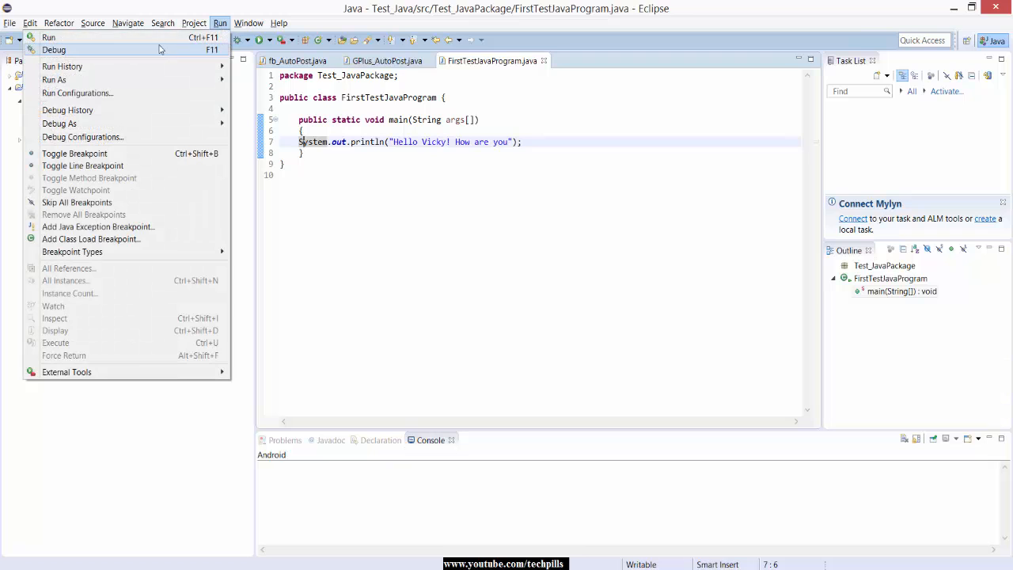
click(112, 39)
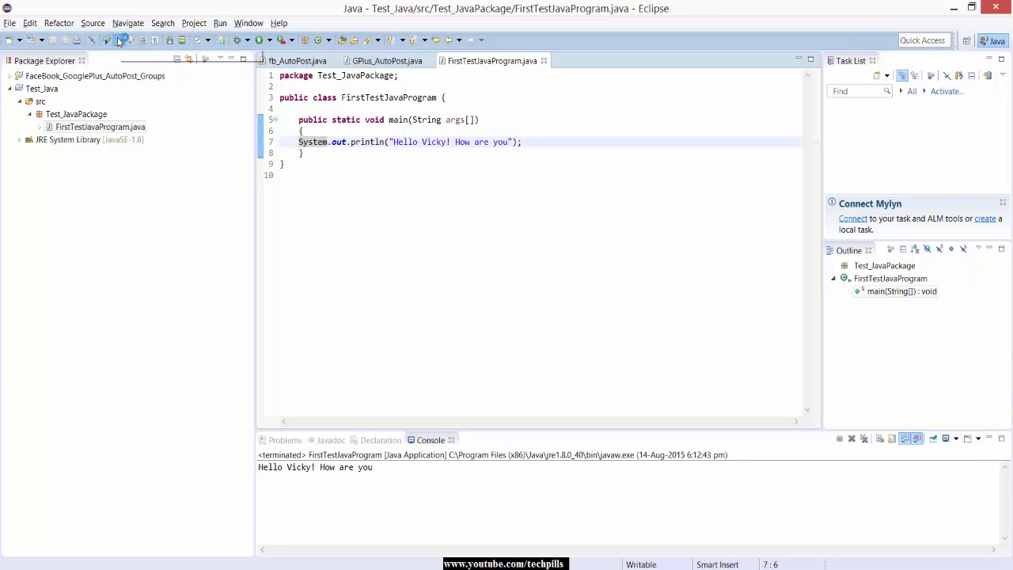
Step: Highlight the greeting line in the Console, then return to the PowerPoint slide
drag(362, 470, 291, 467)
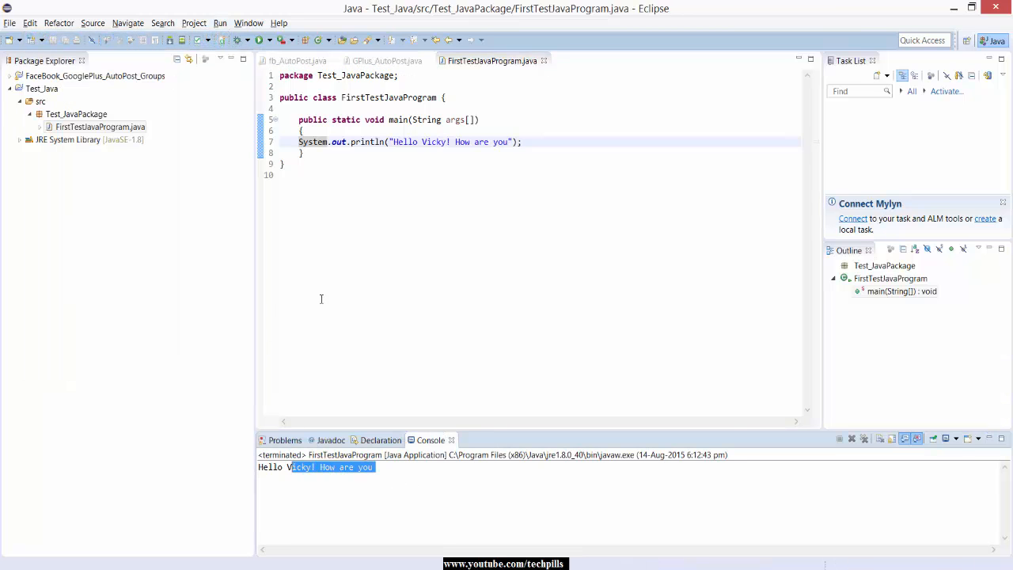
click(361, 483)
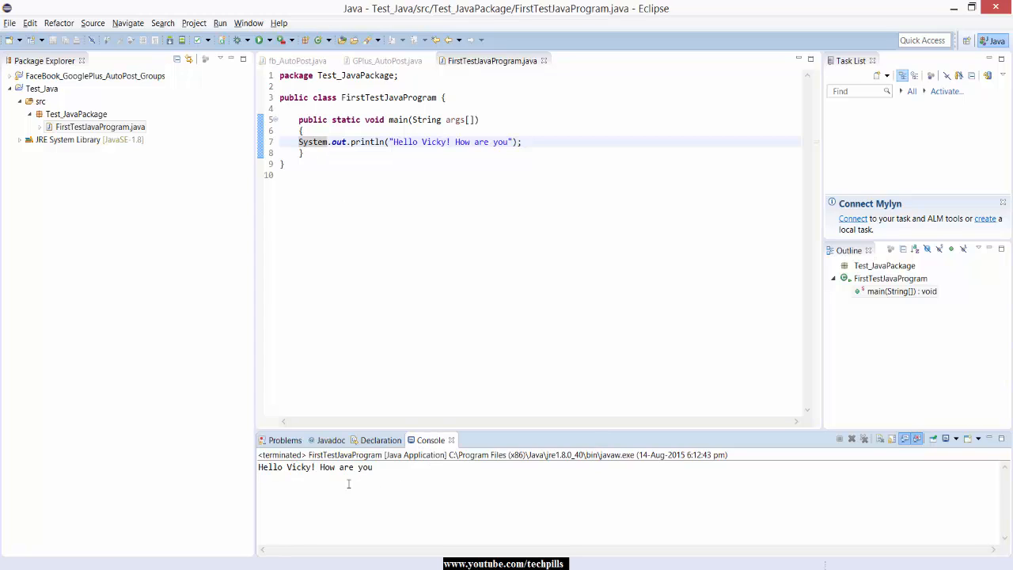
drag(372, 467, 234, 463)
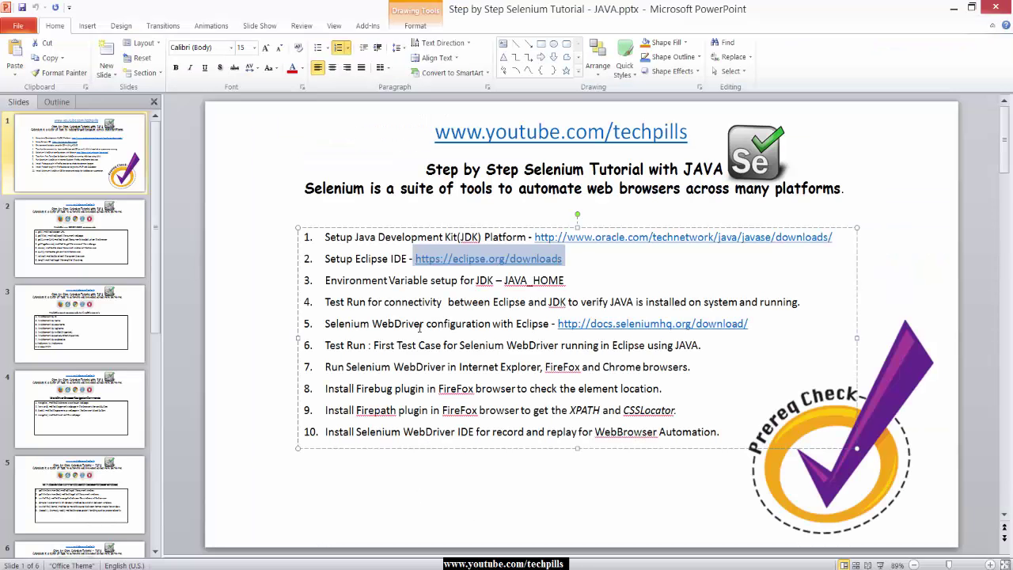
click(419, 301)
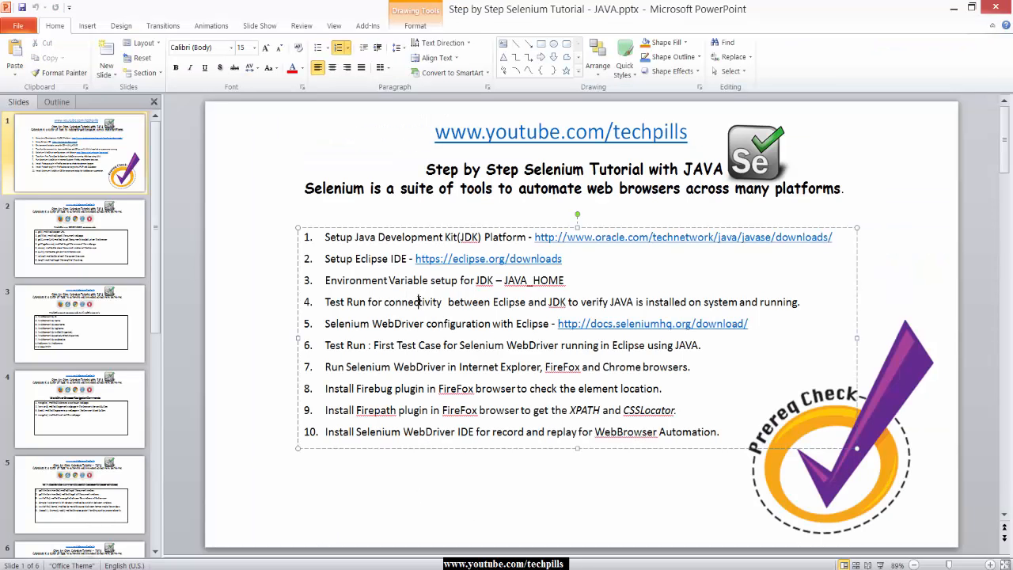